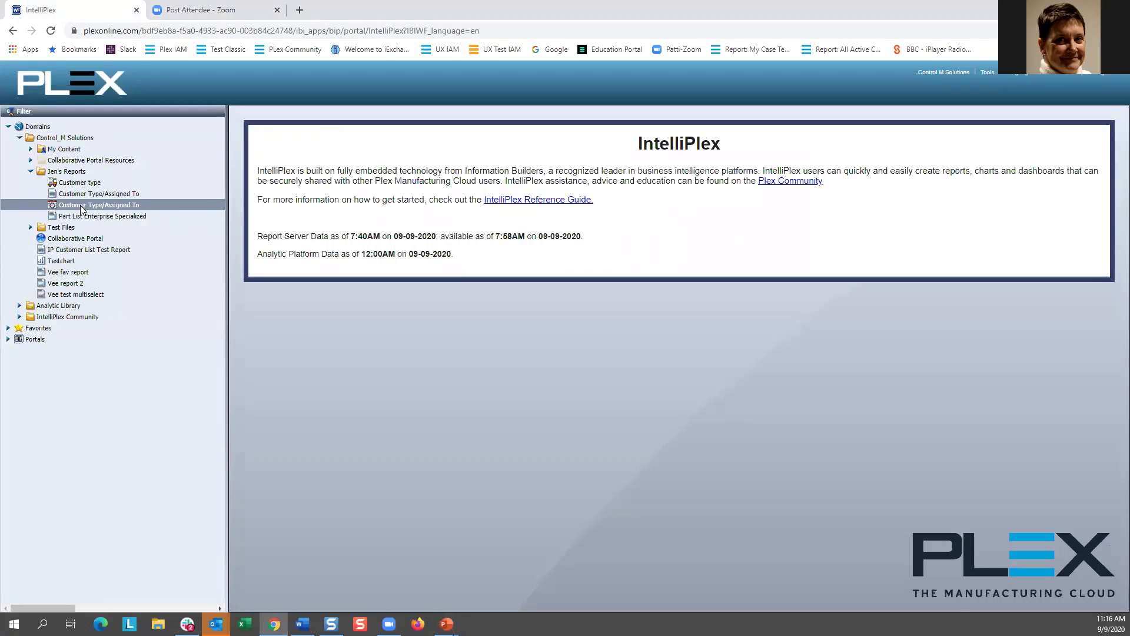
# Step: Select the Customer Type/Assigned To report in the expanded Jen's Reports folder
pyautogui.click(84, 194)
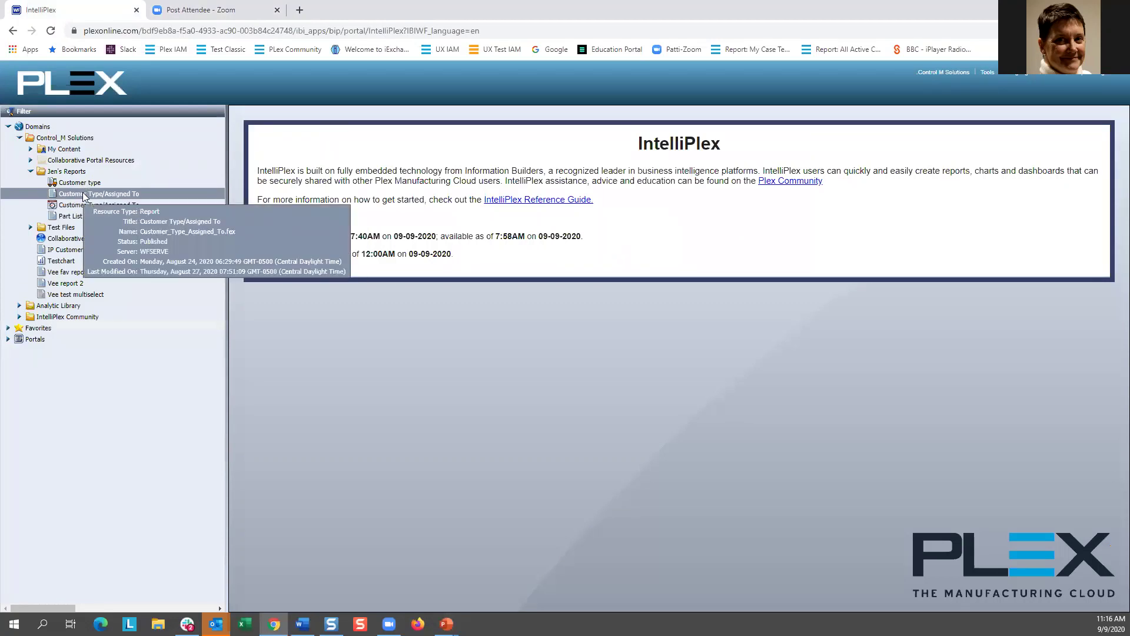
pyautogui.rightClick(82, 192)
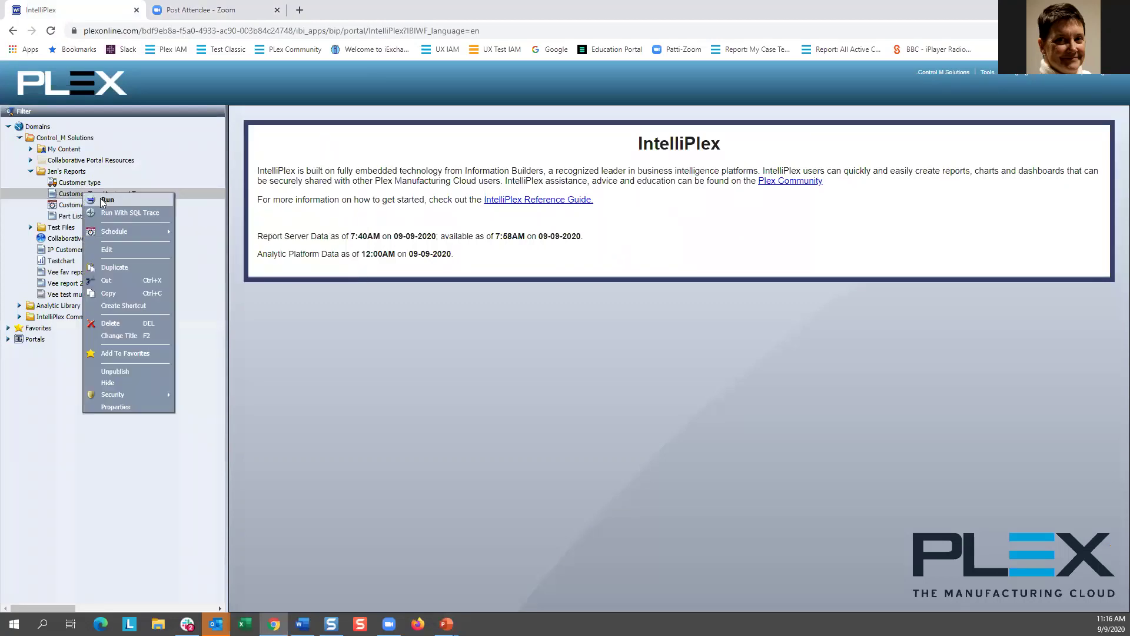
pyautogui.click(108, 250)
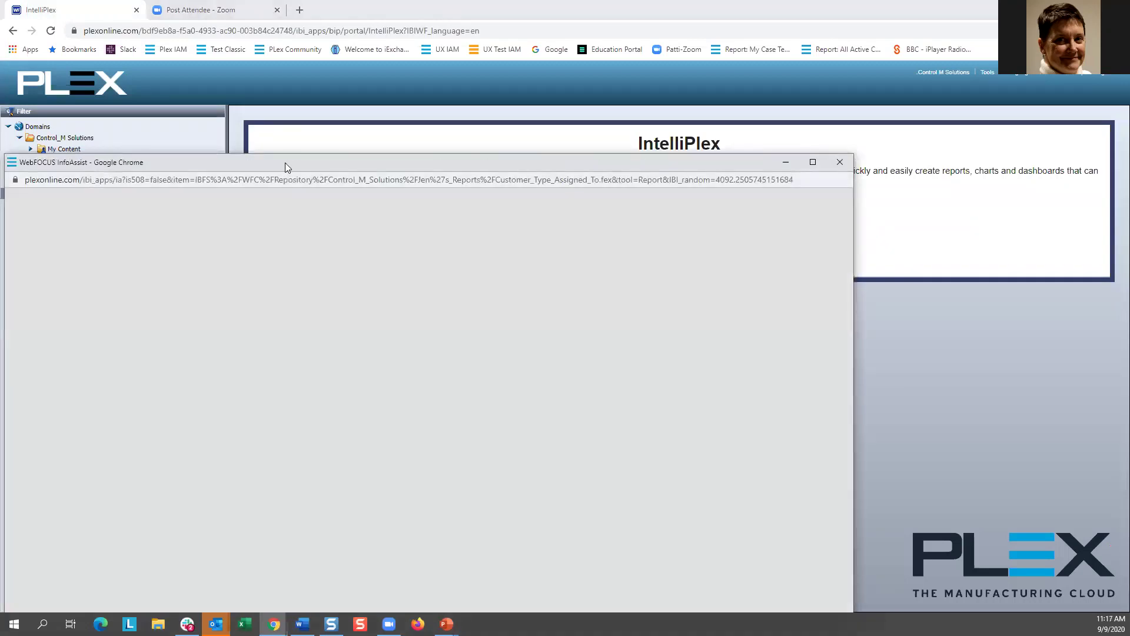
pyautogui.moveTo(285, 163); pyautogui.dragTo(489, 83)
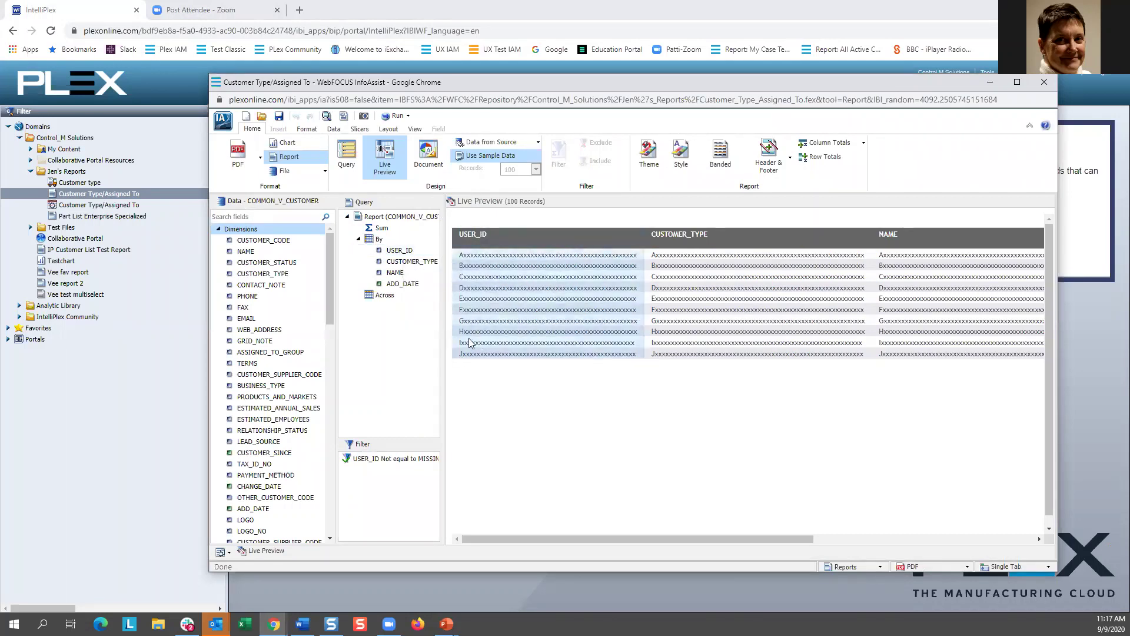
pyautogui.click(395, 117)
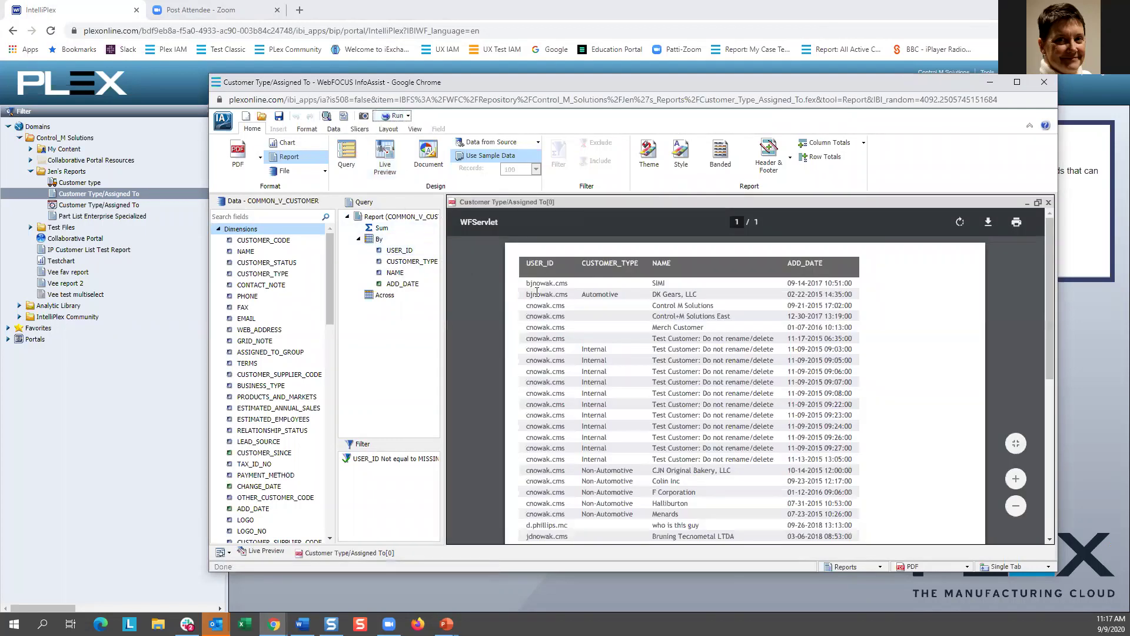
pyautogui.scroll(-3, 538, 475)
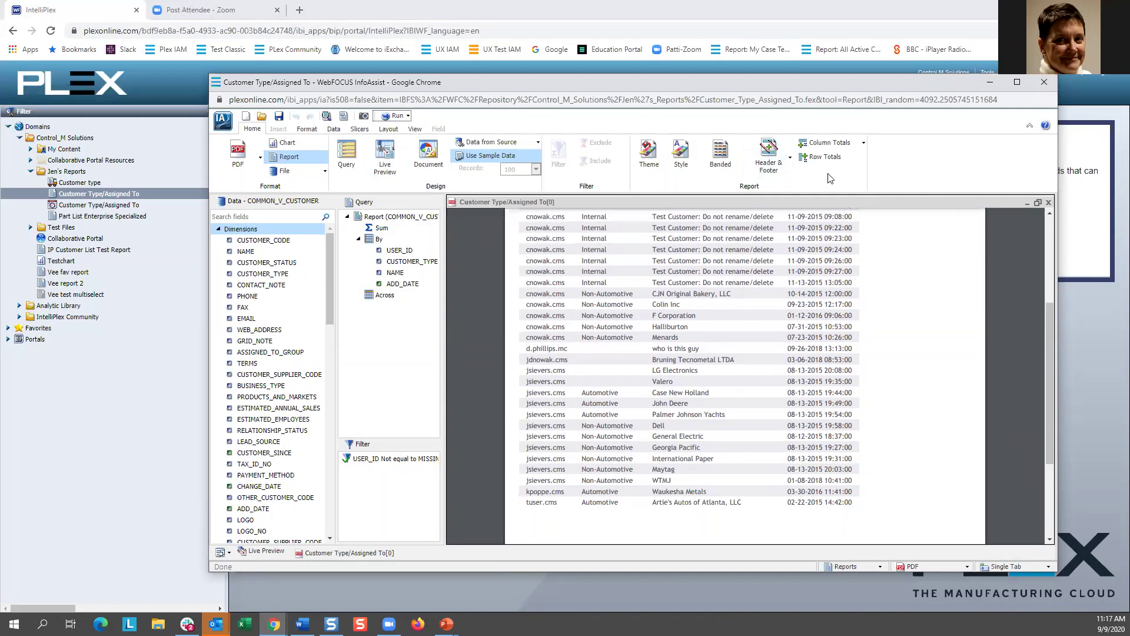
pyautogui.click(1045, 83)
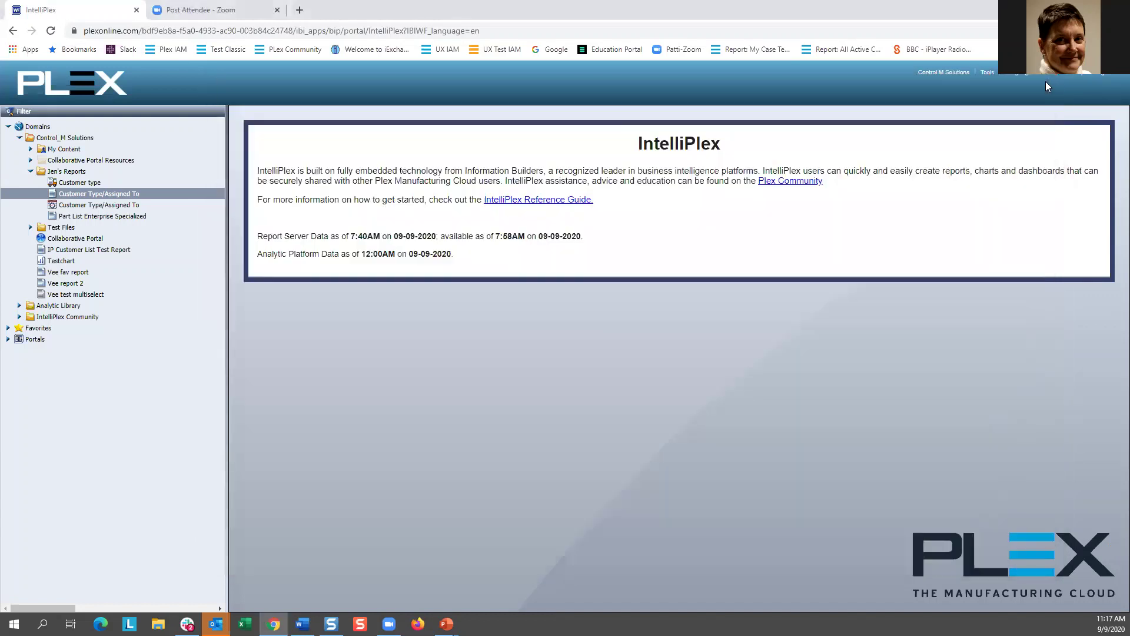
# Step: Add a member with burst value 'kpop' and the recipient's e-mail to Customer type, then save and close
pyautogui.rightClick(81, 184)
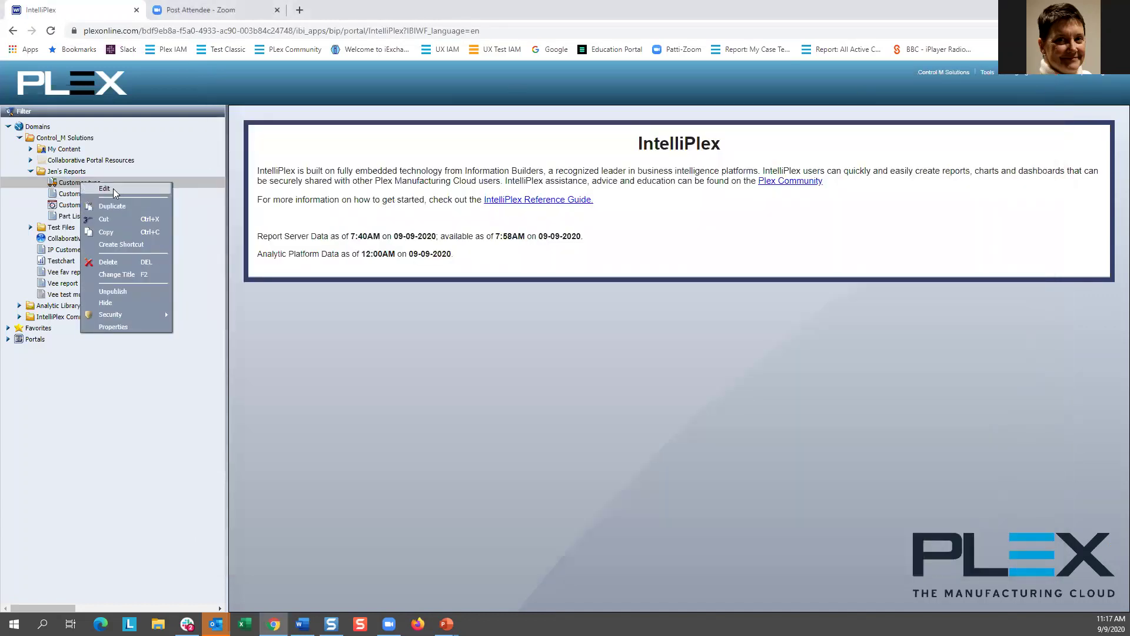
pyautogui.click(116, 188)
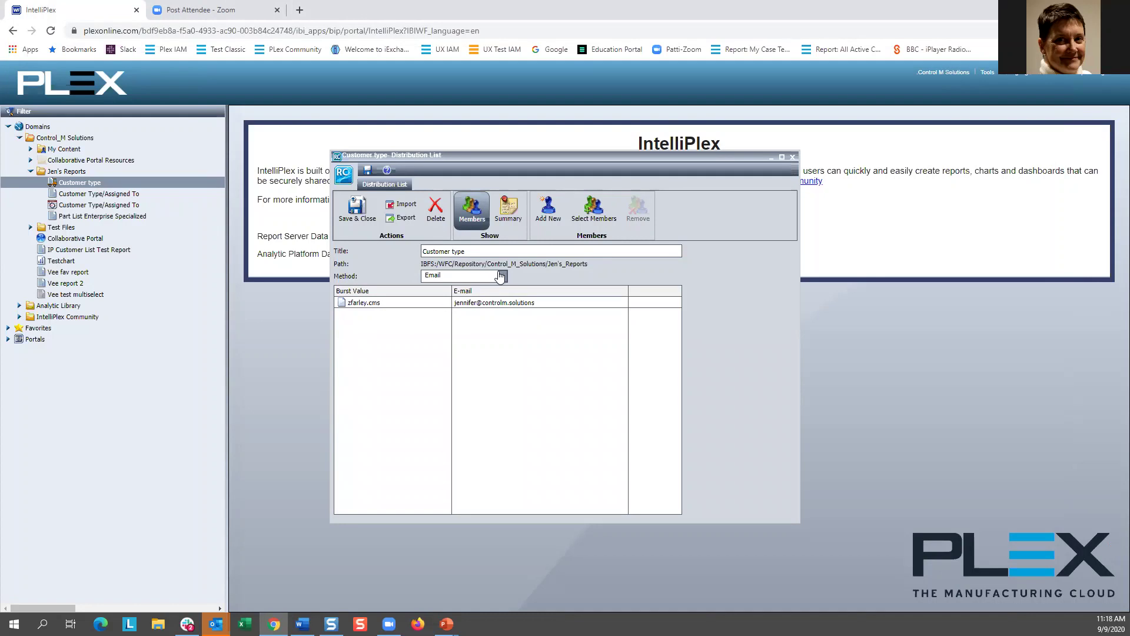
pyautogui.click(550, 223)
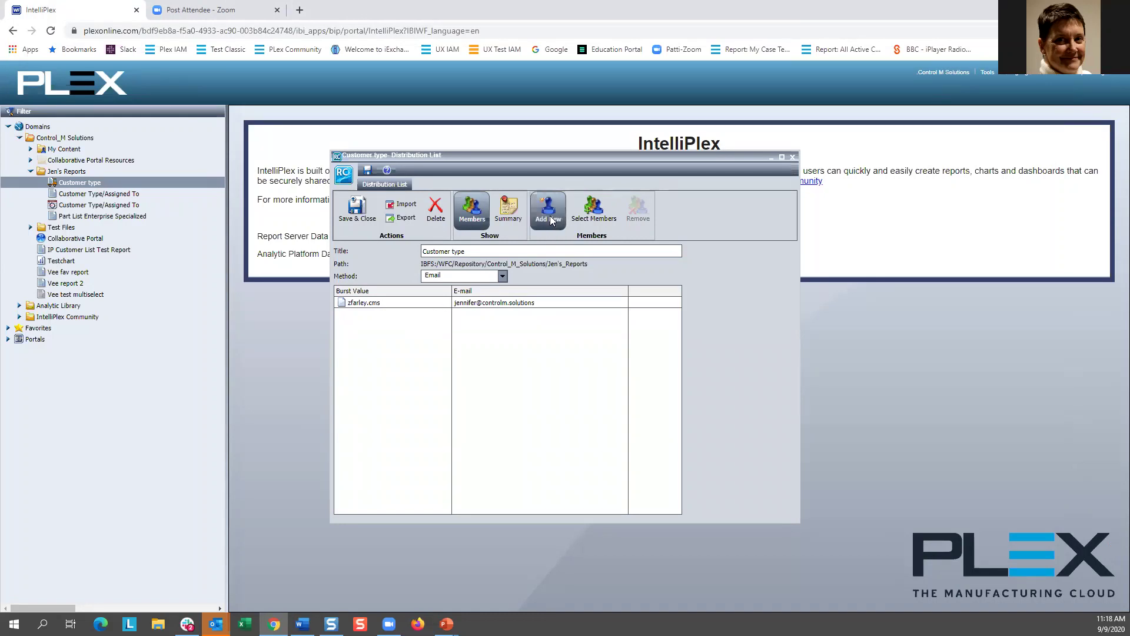
pyautogui.click(457, 296)
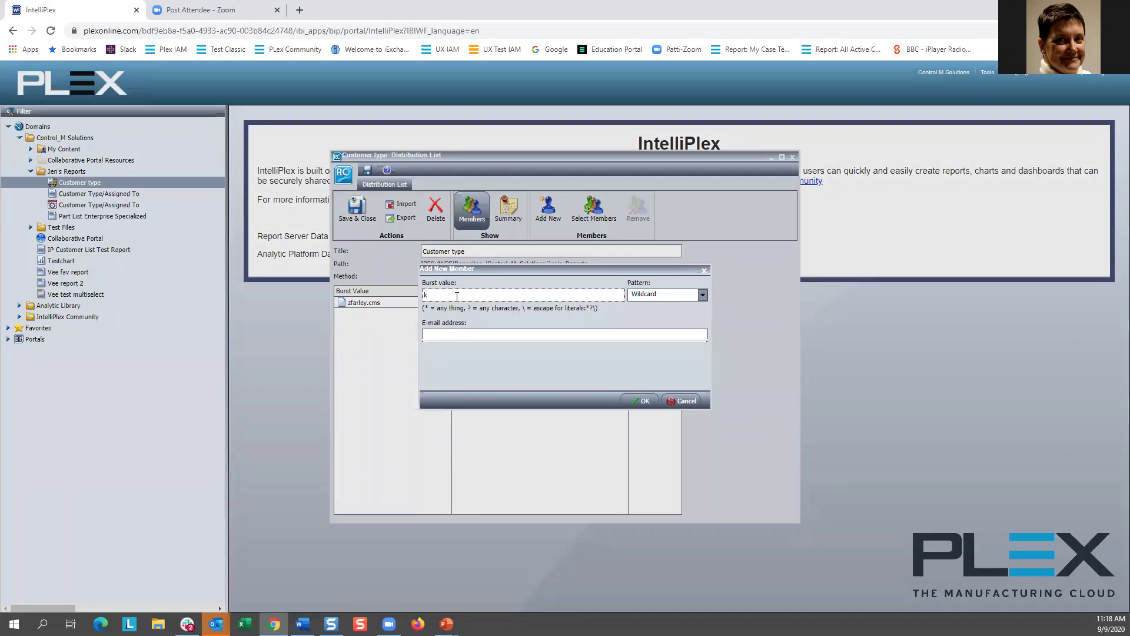
pyautogui.click(659, 334)
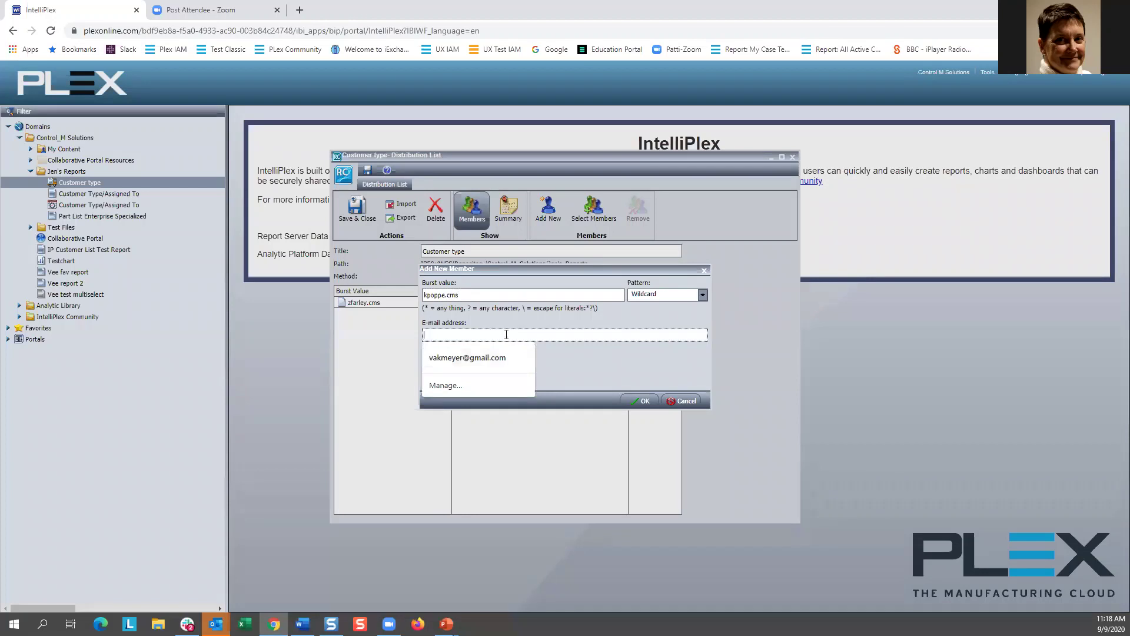
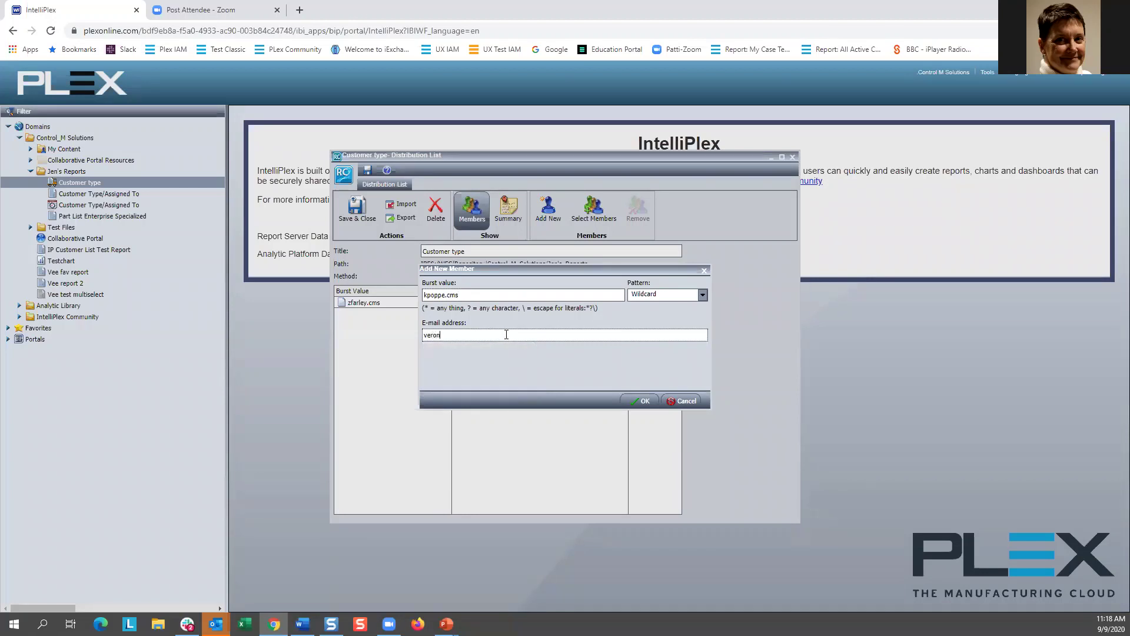
pyautogui.click(646, 402)
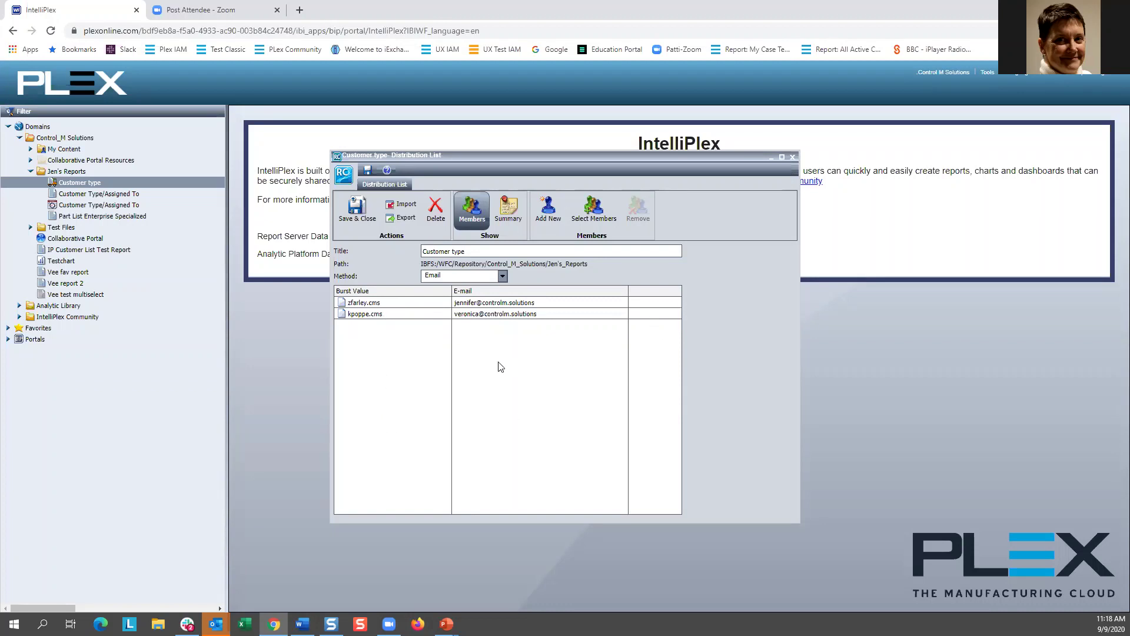
pyautogui.click(355, 213)
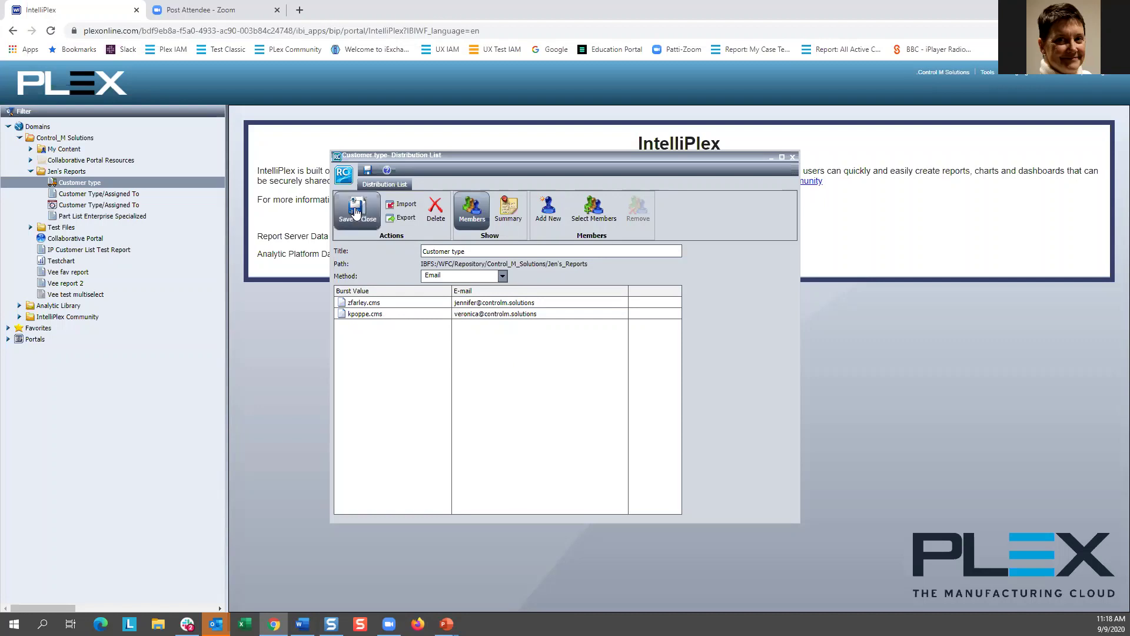
pyautogui.click(101, 206)
pyautogui.rightClick(98, 204)
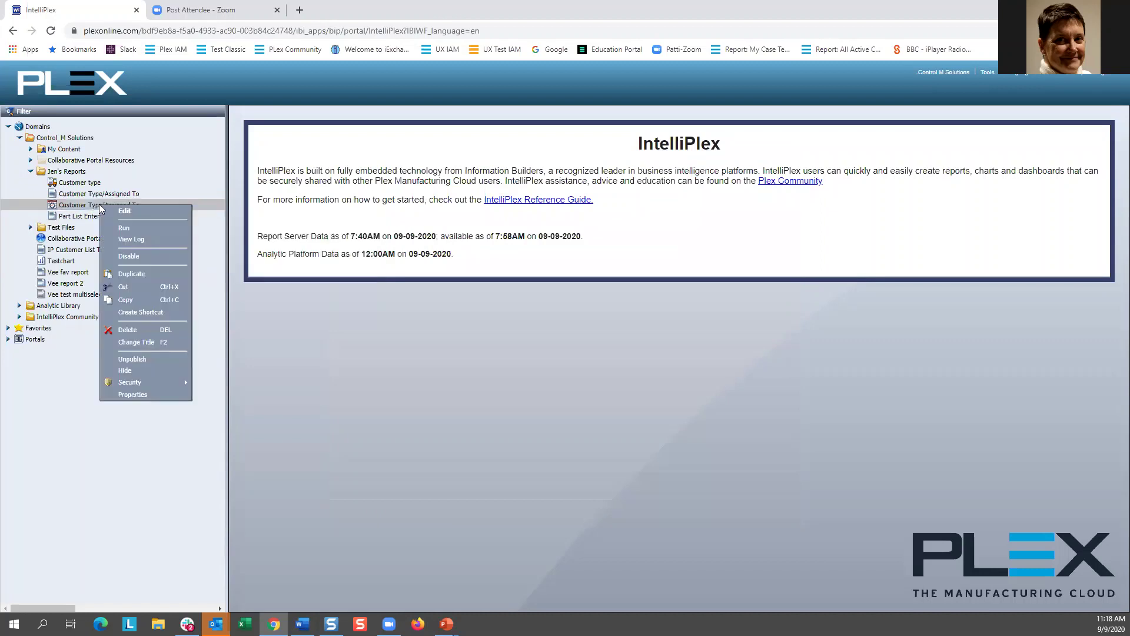
pyautogui.click(130, 211)
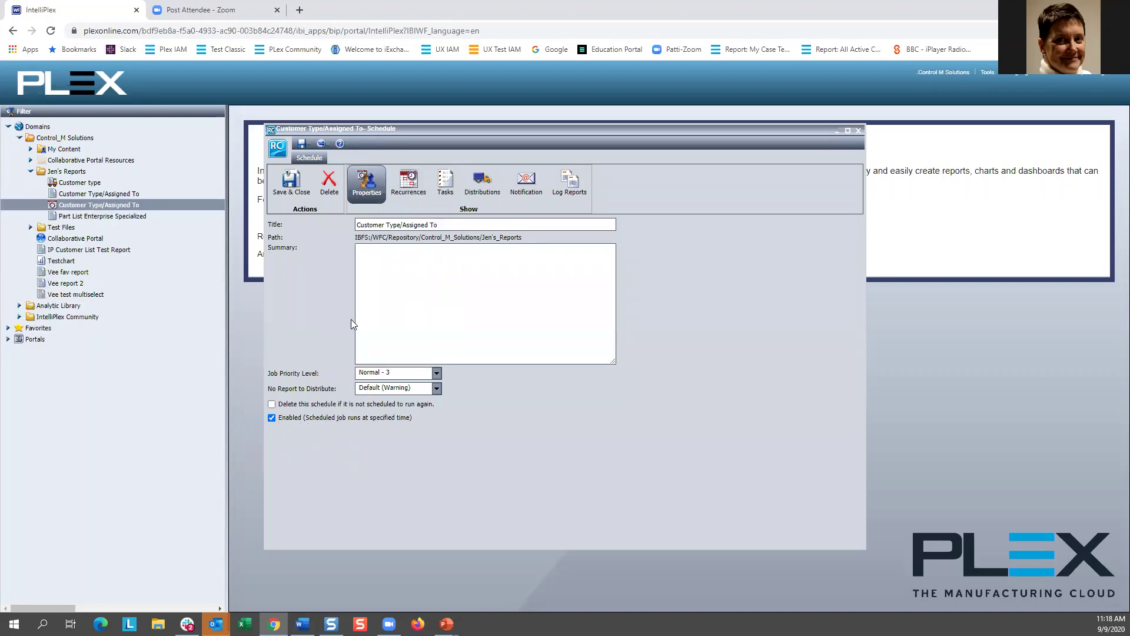
pyautogui.click(411, 185)
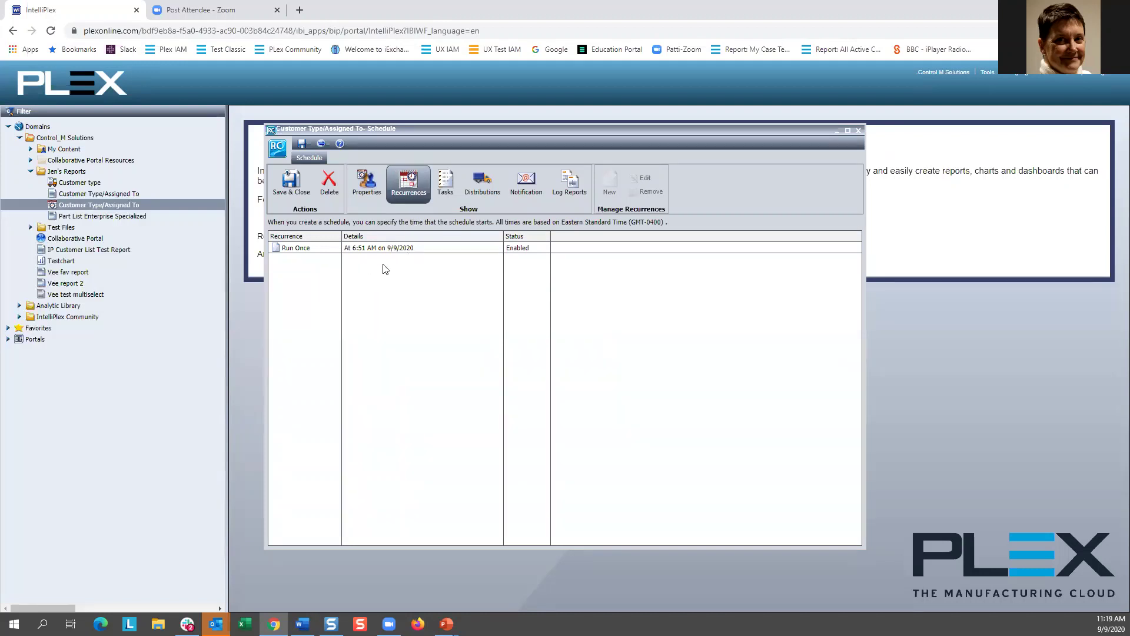
pyautogui.click(452, 187)
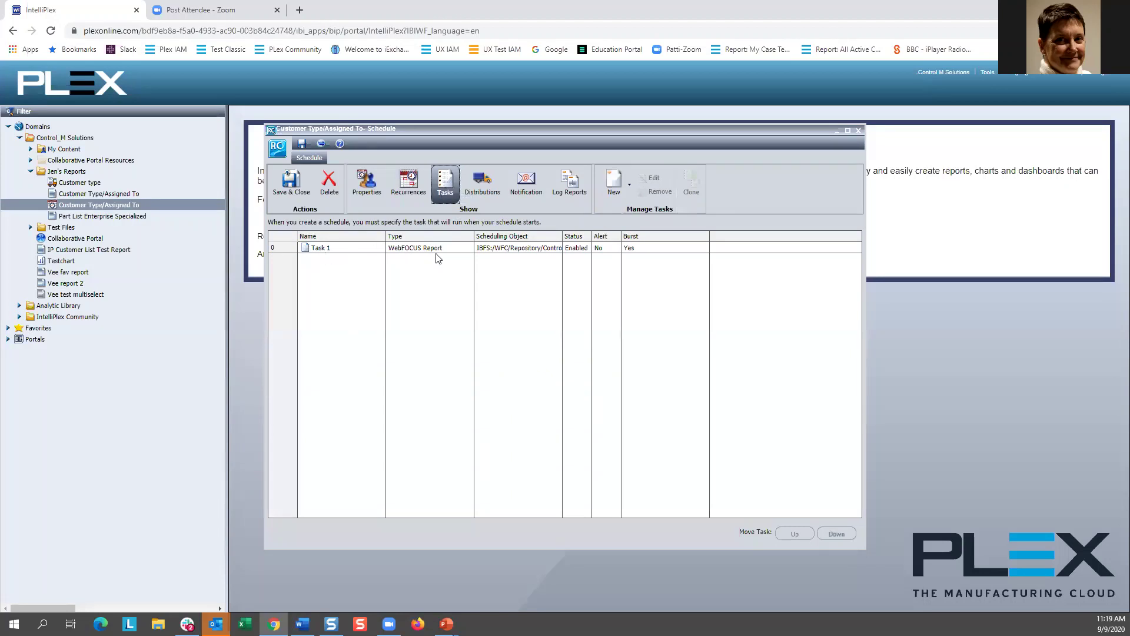
pyautogui.click(516, 249)
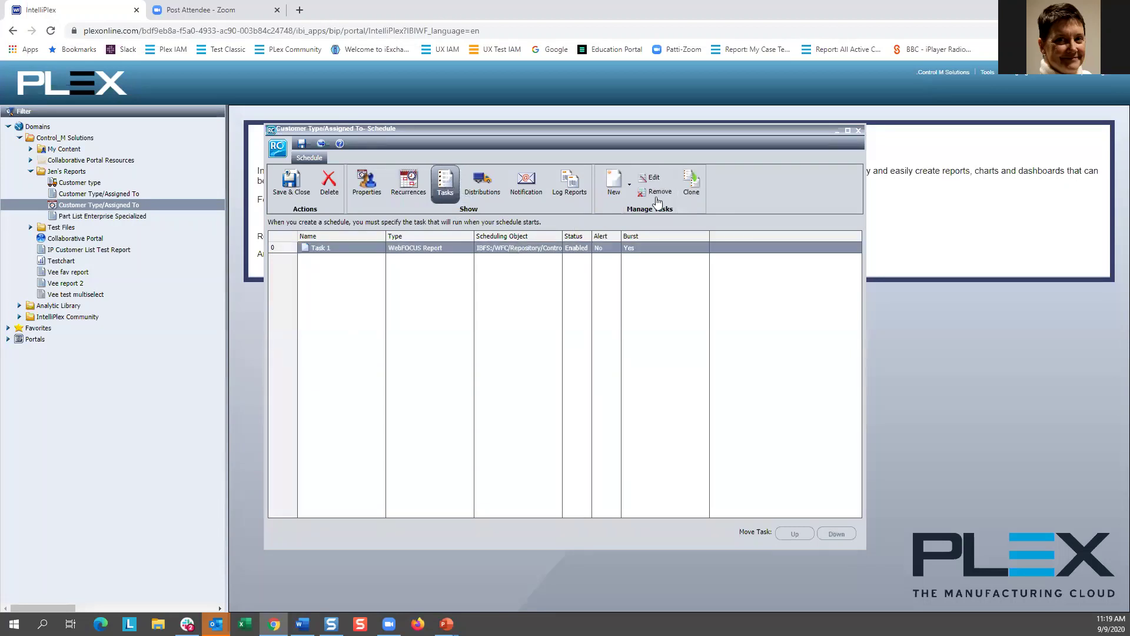
pyautogui.click(655, 177)
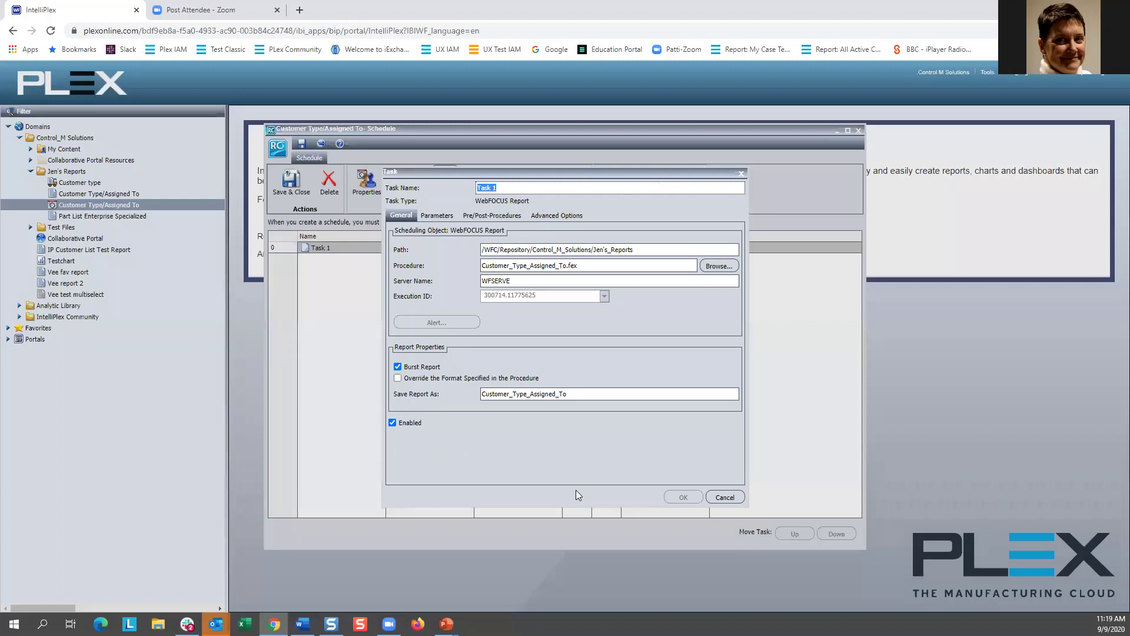
pyautogui.click(722, 498)
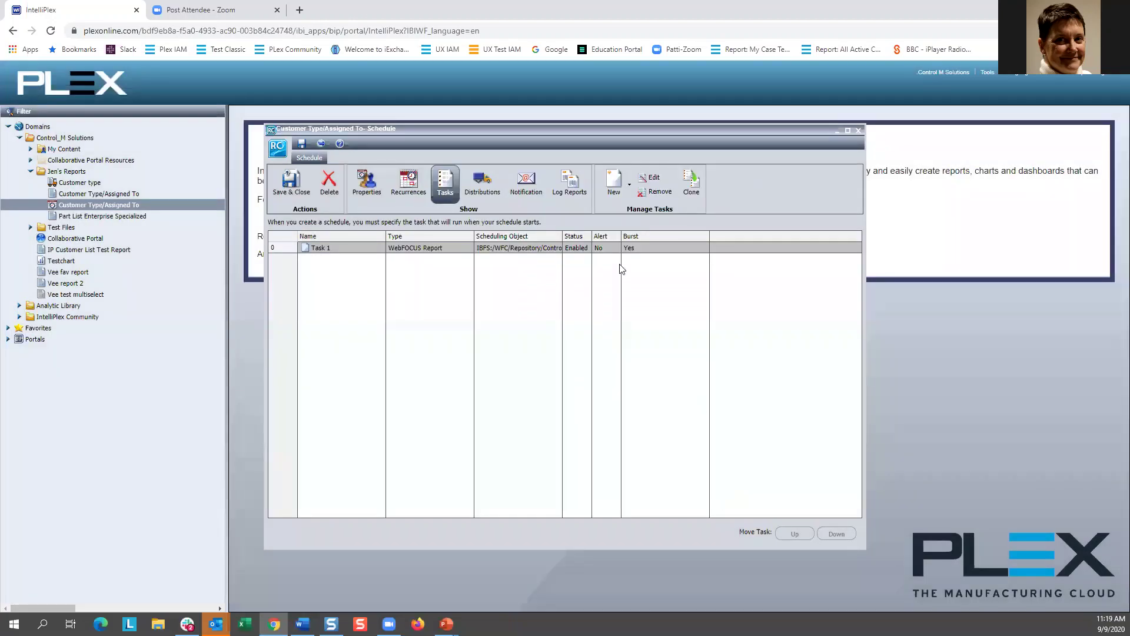
pyautogui.click(488, 189)
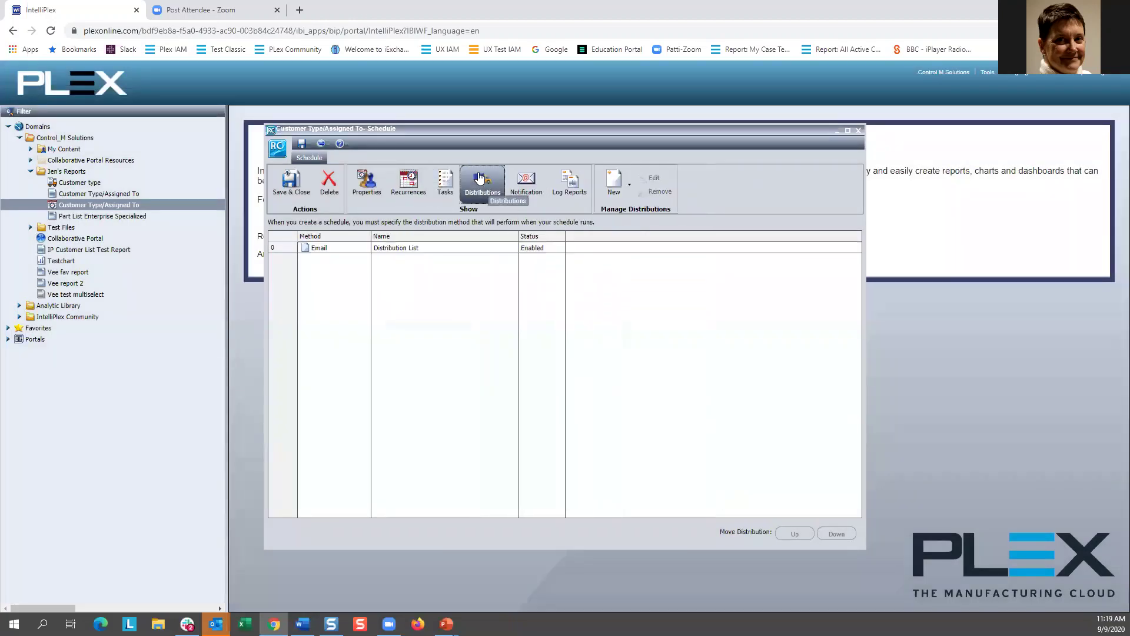
pyautogui.click(443, 249)
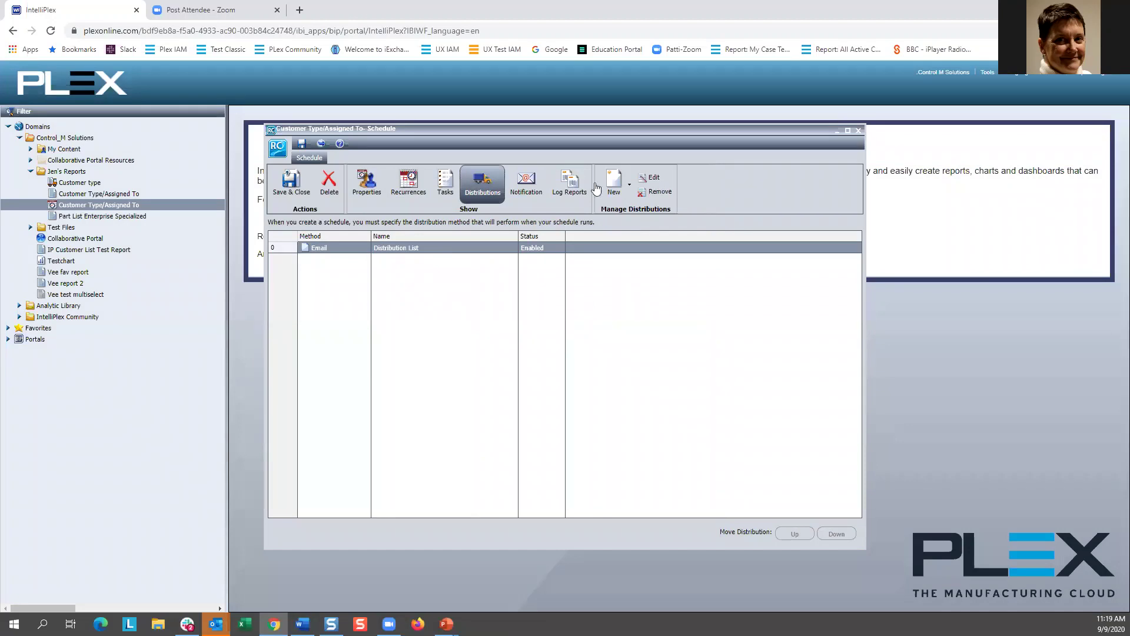
pyautogui.click(654, 177)
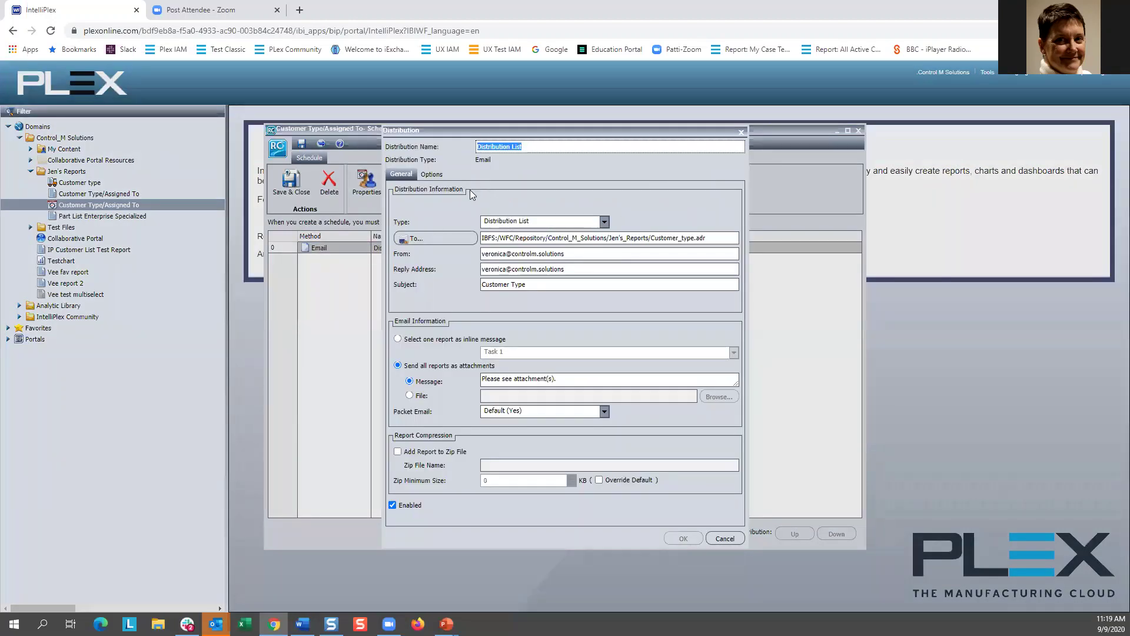
pyautogui.click(604, 222)
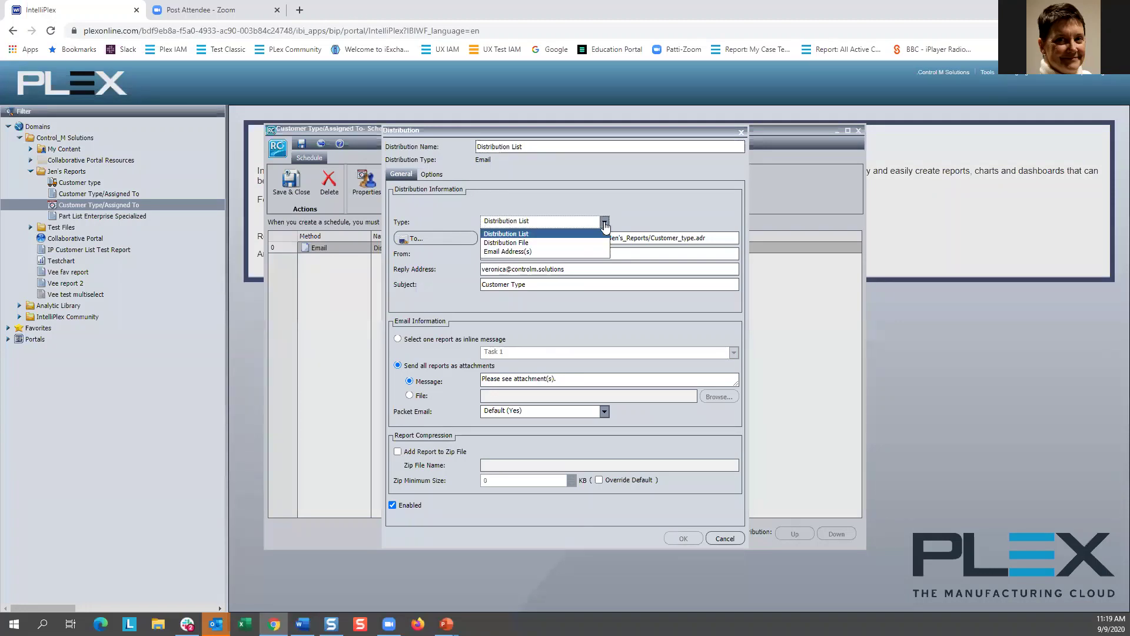
pyautogui.click(530, 253)
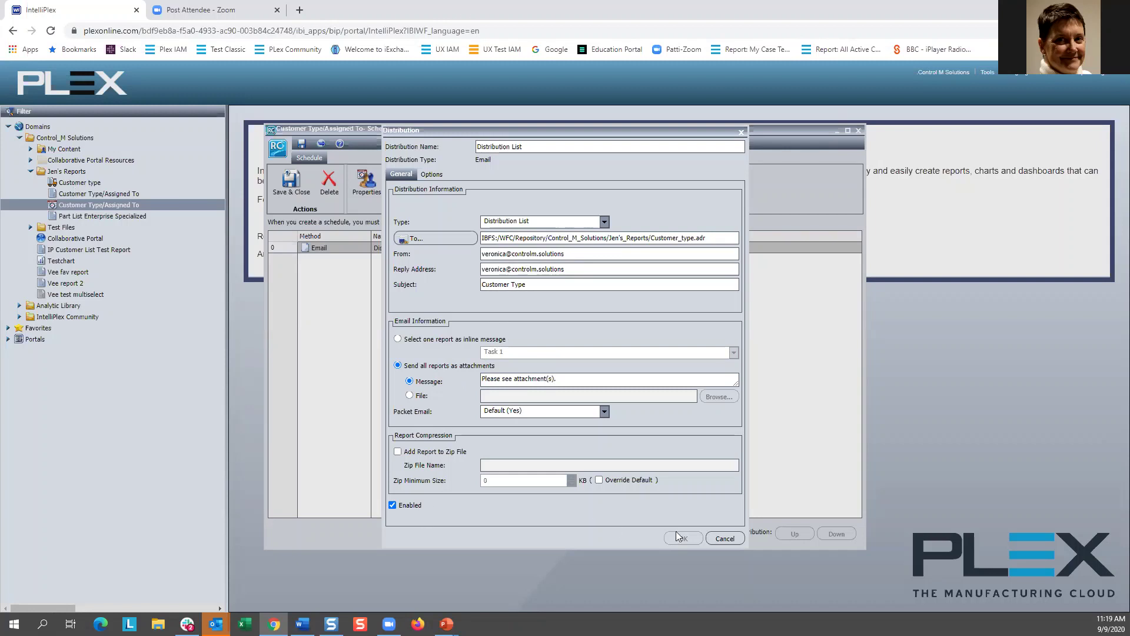
pyautogui.click(725, 538)
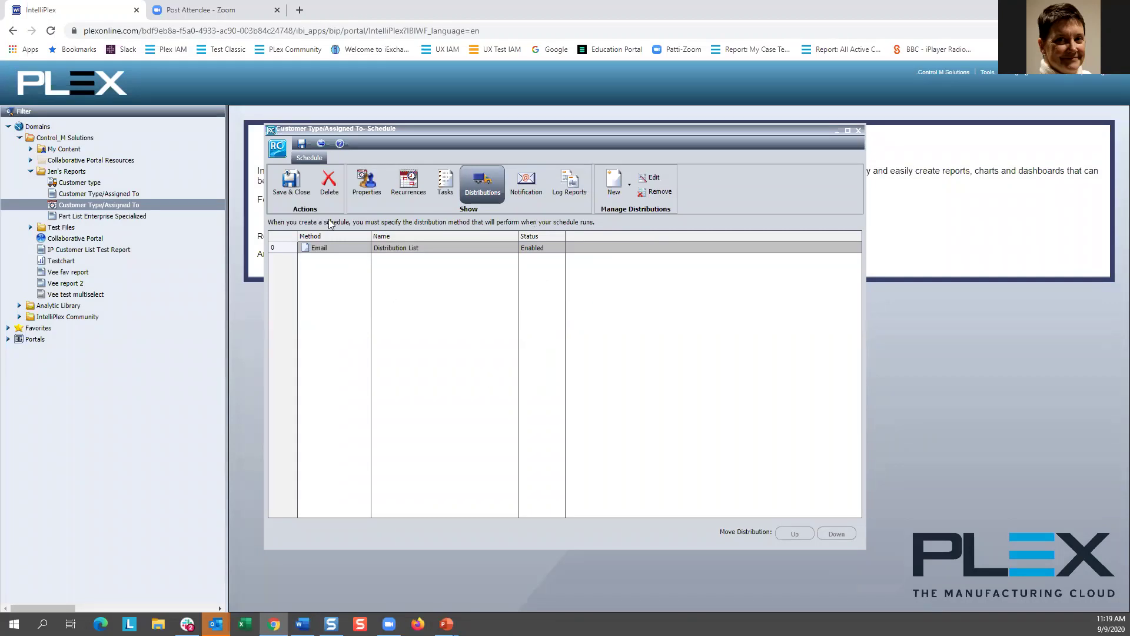
pyautogui.click(302, 190)
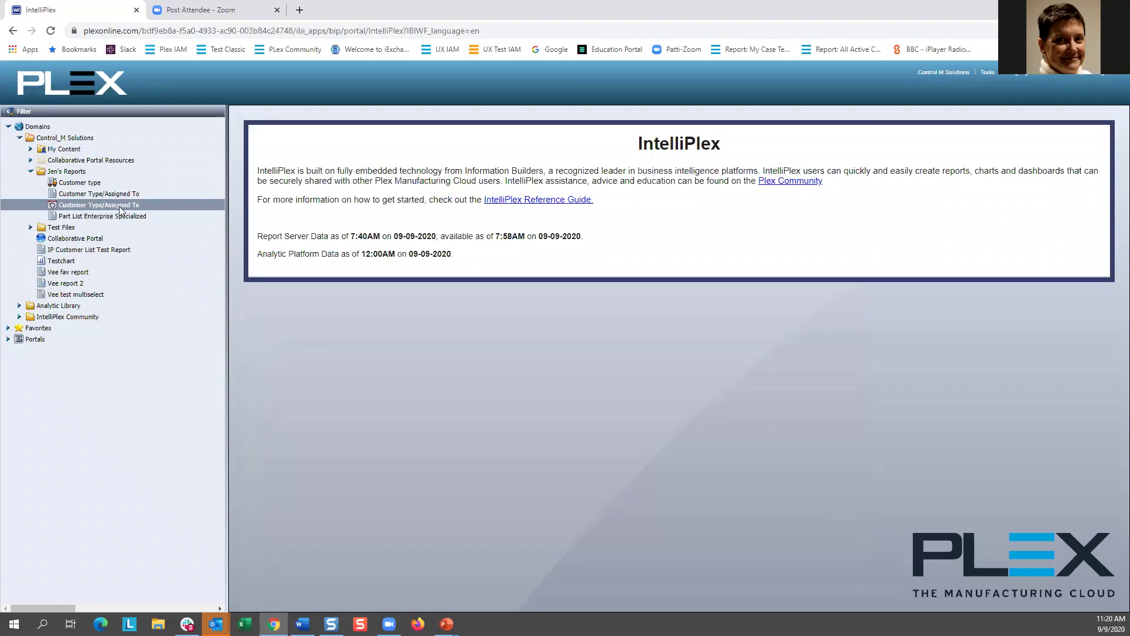
# Step: Open Part List Enterprise Specialized in InfoAssist and run it, downloading csy7s.xlsx
pyautogui.rightClick(119, 206)
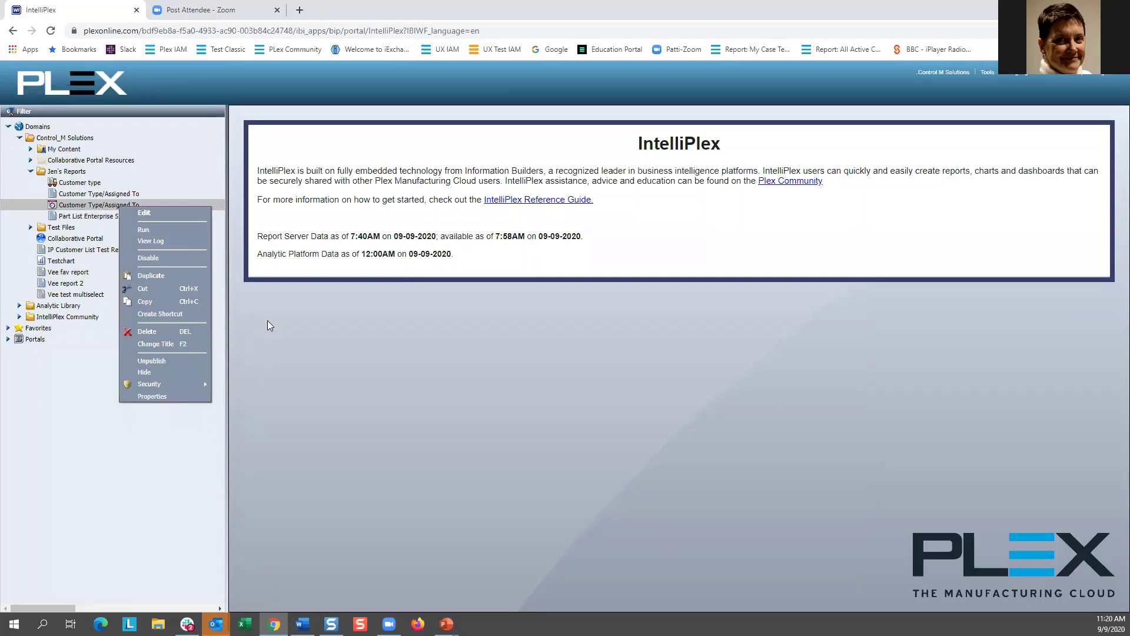
pyautogui.click(356, 335)
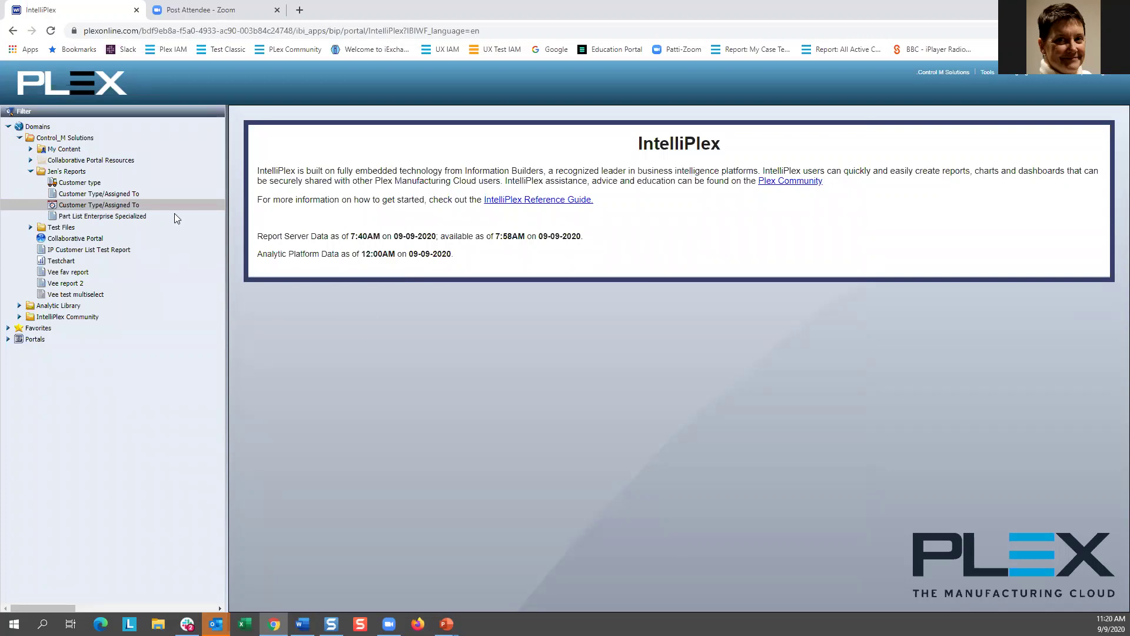
pyautogui.rightClick(109, 218)
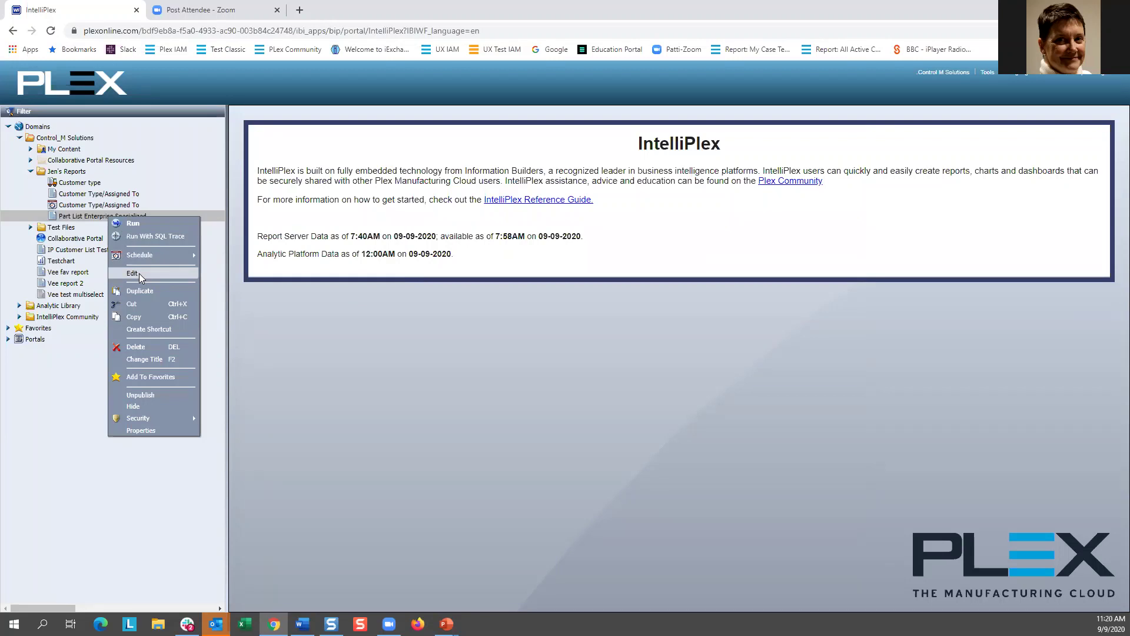
pyautogui.click(139, 273)
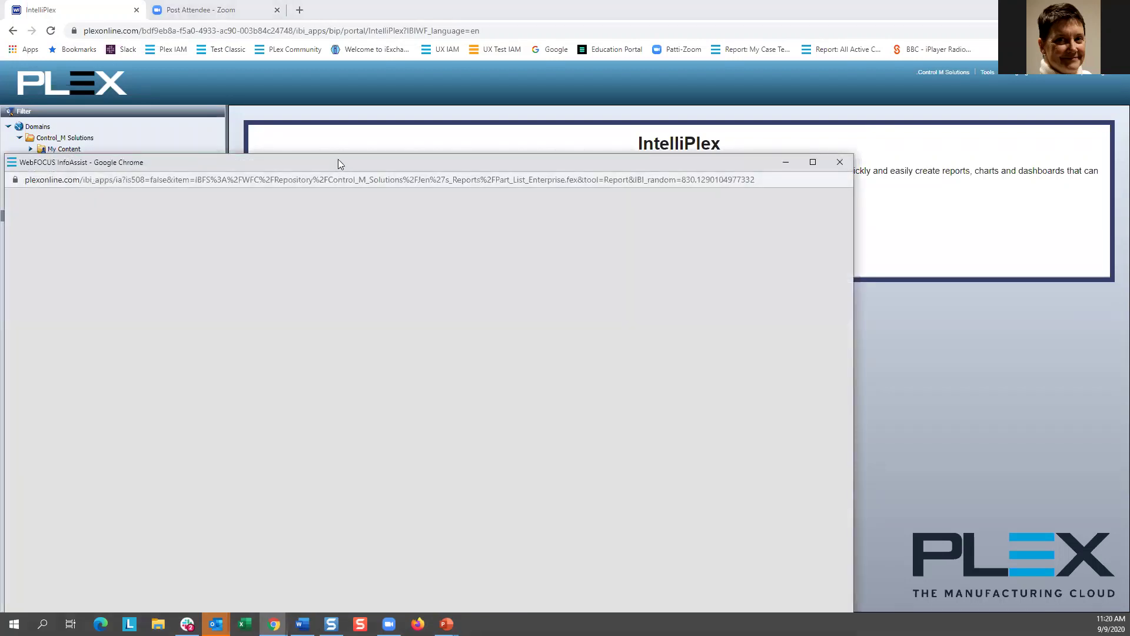
pyautogui.moveTo(388, 163); pyautogui.dragTo(521, 81)
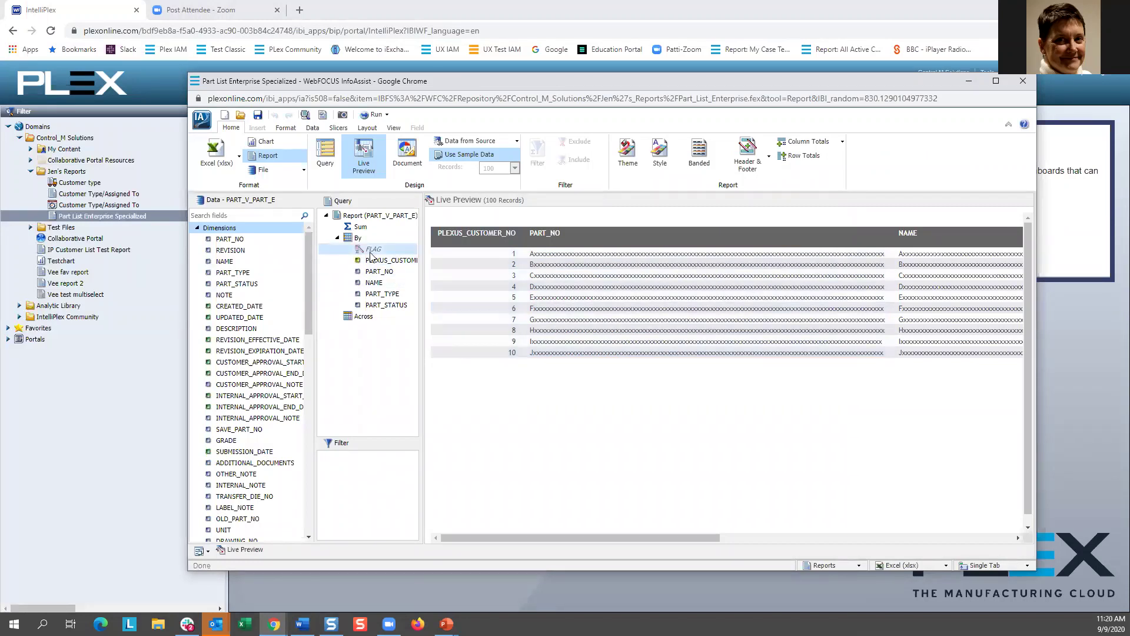
pyautogui.click(370, 116)
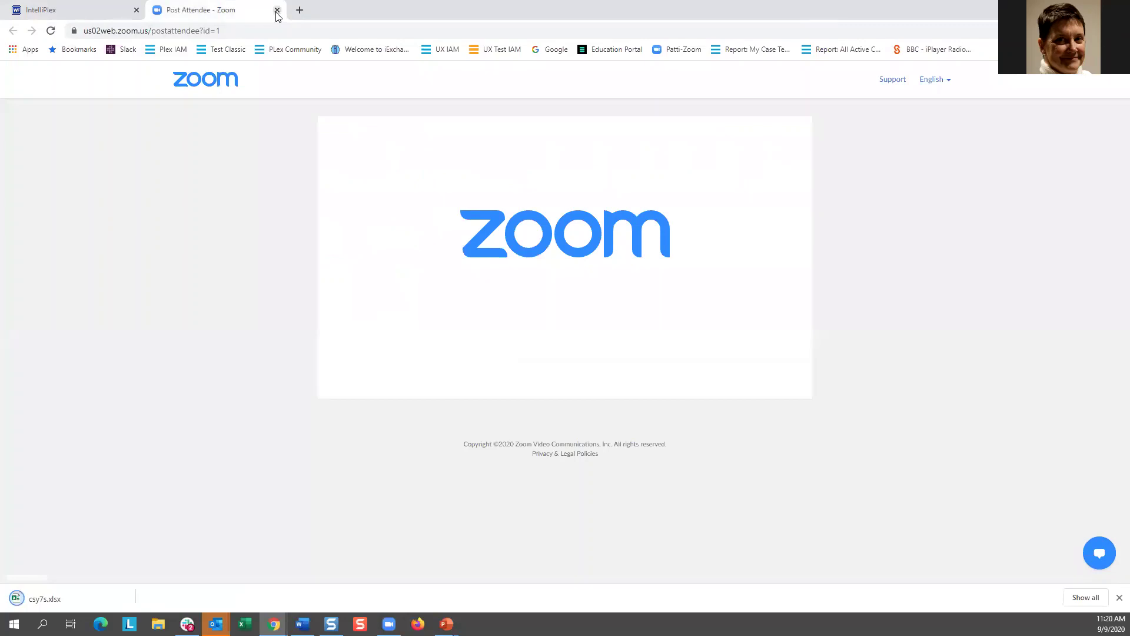
# Step: Close the Zoom tab, reopen the report editor, and set the FLAG column to Show
pyautogui.click(276, 10)
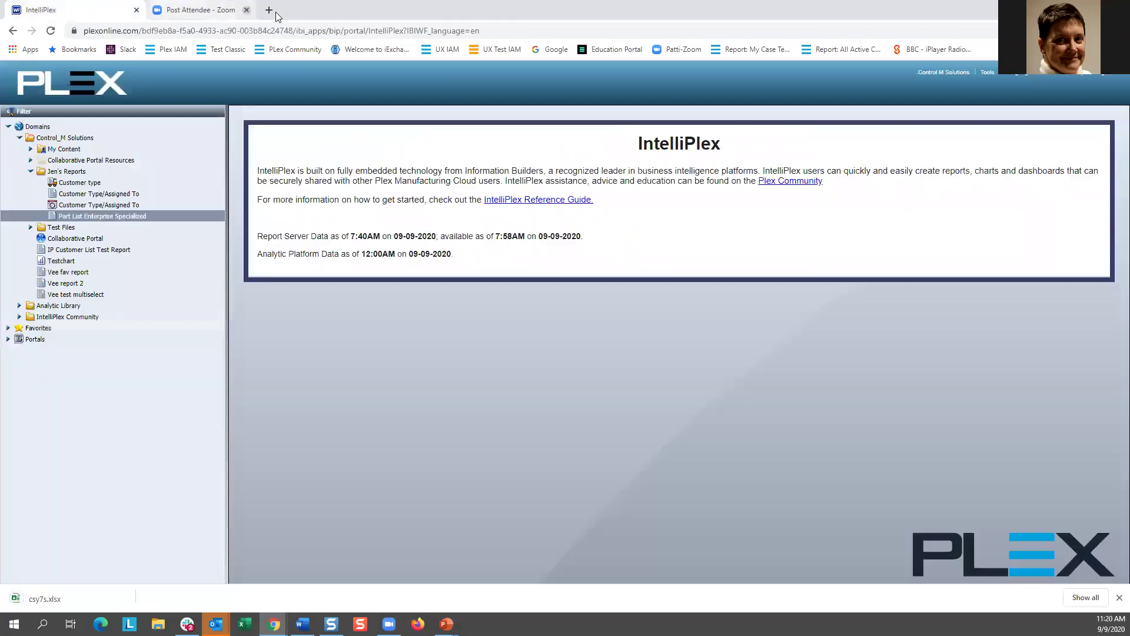
pyautogui.rightClick(87, 215)
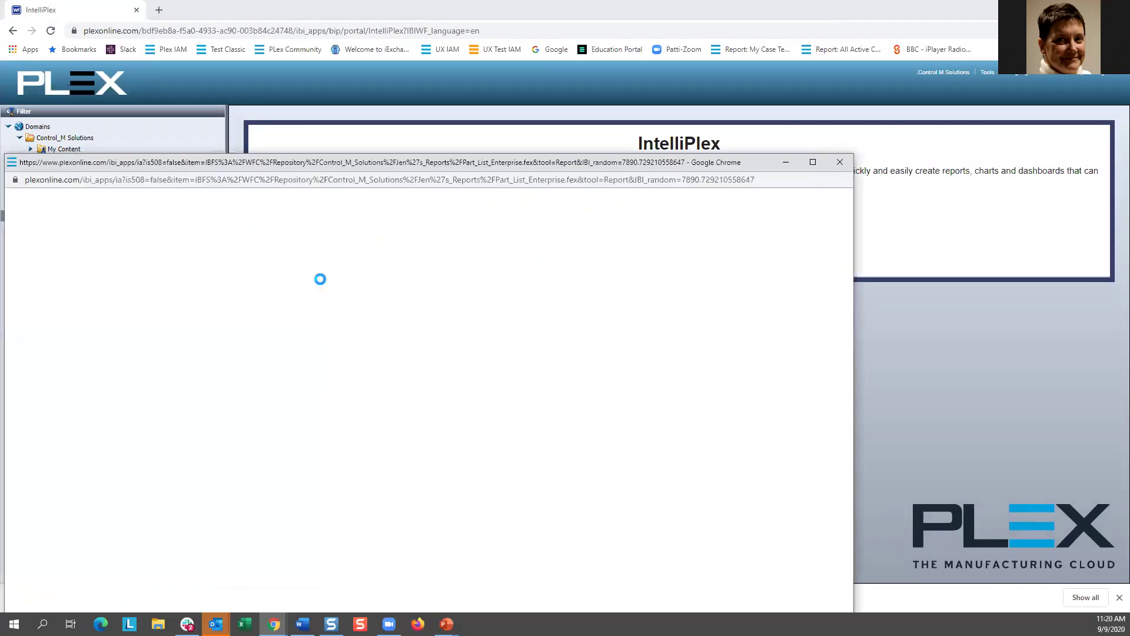
pyautogui.moveTo(287, 167); pyautogui.dragTo(492, 118)
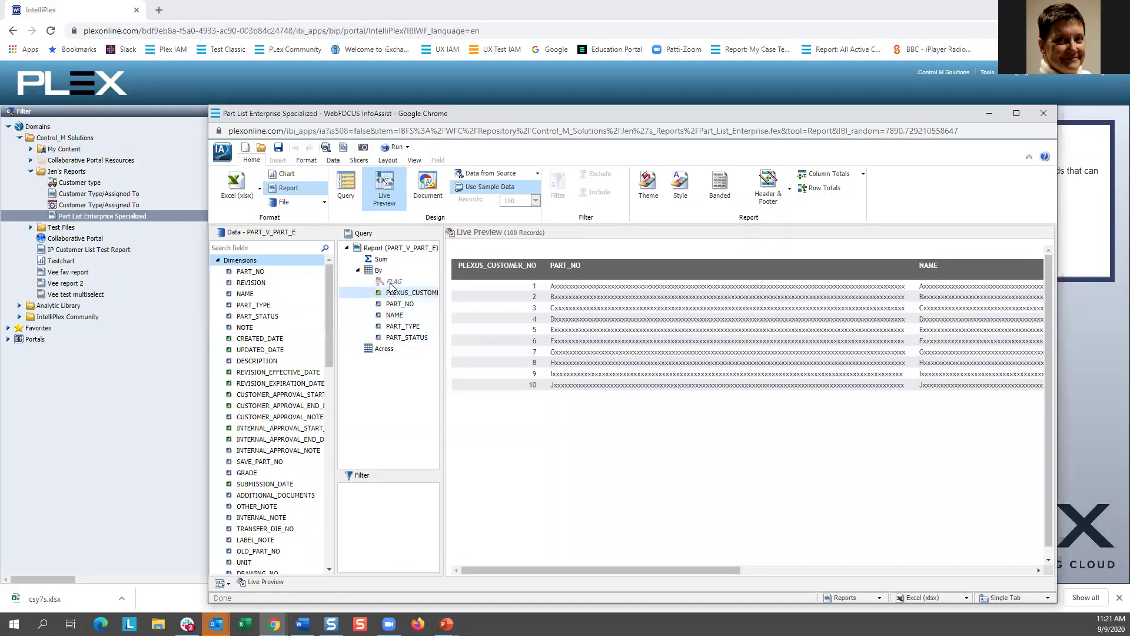
pyautogui.rightClick(392, 286)
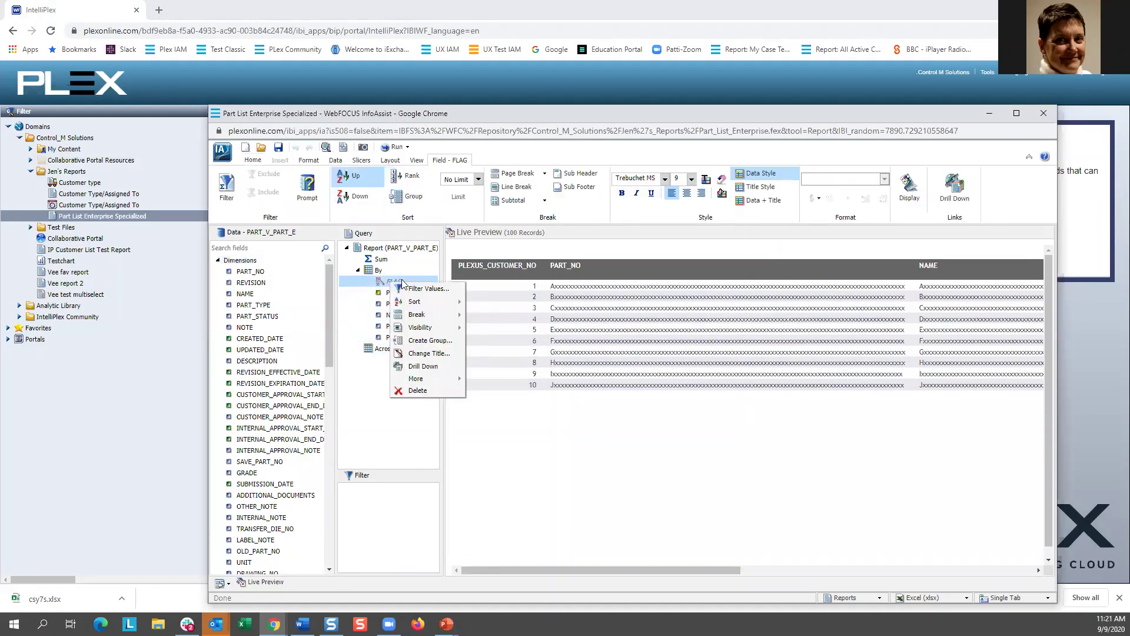
pyautogui.moveTo(431, 330)
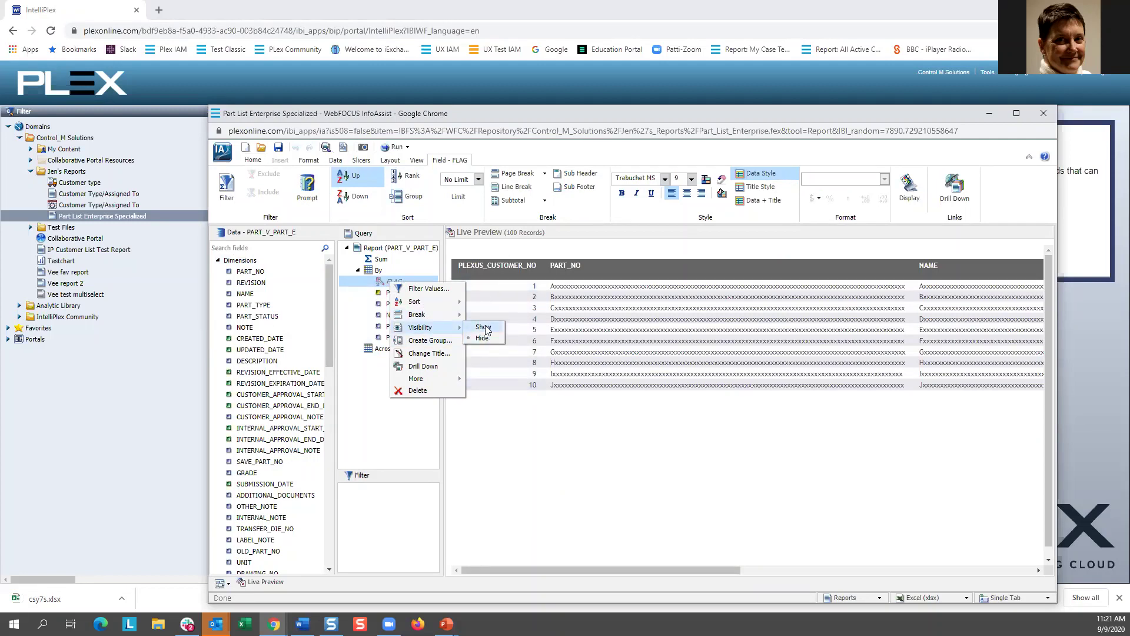
pyautogui.click(484, 328)
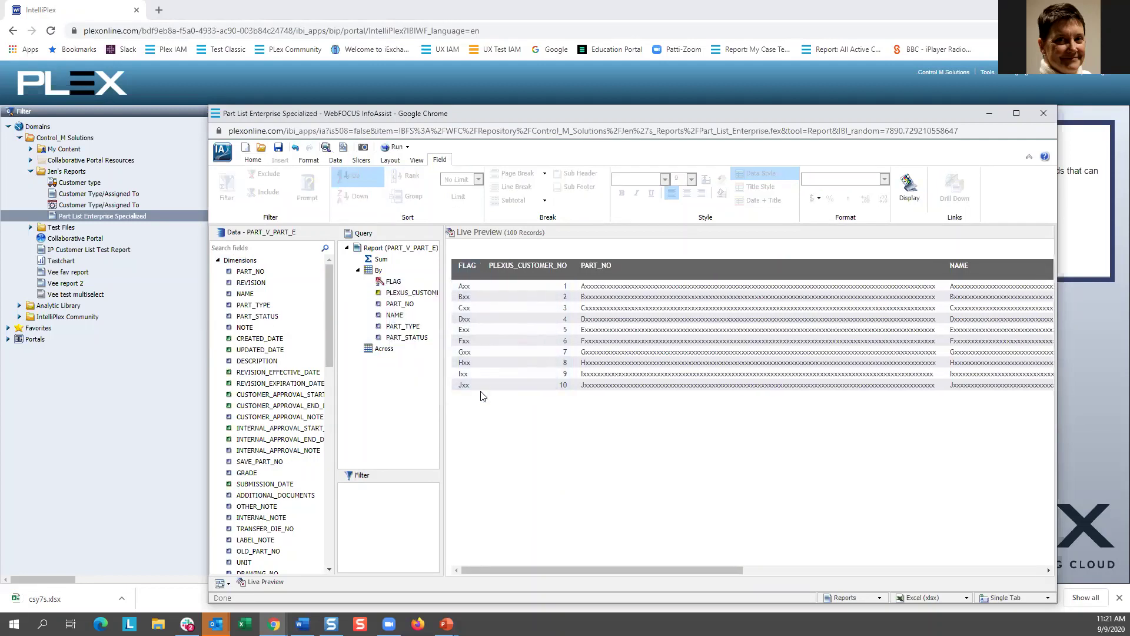
# Step: Set the FLAG column back to Hide and close the InfoAssist editor
pyautogui.rightClick(388, 285)
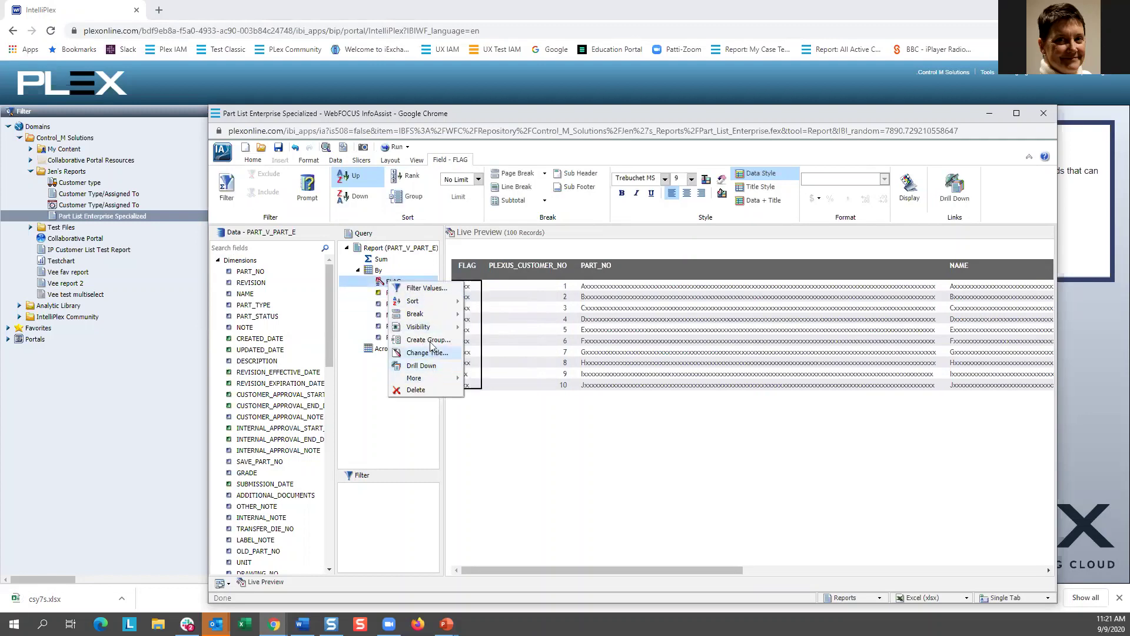
pyautogui.moveTo(434, 327)
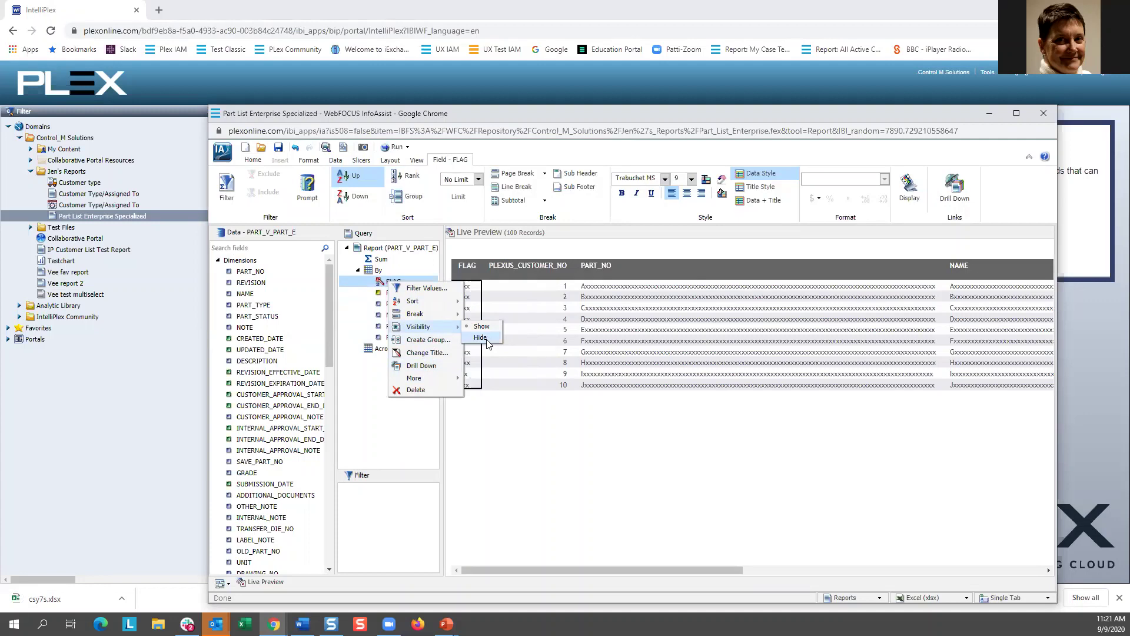
pyautogui.click(480, 337)
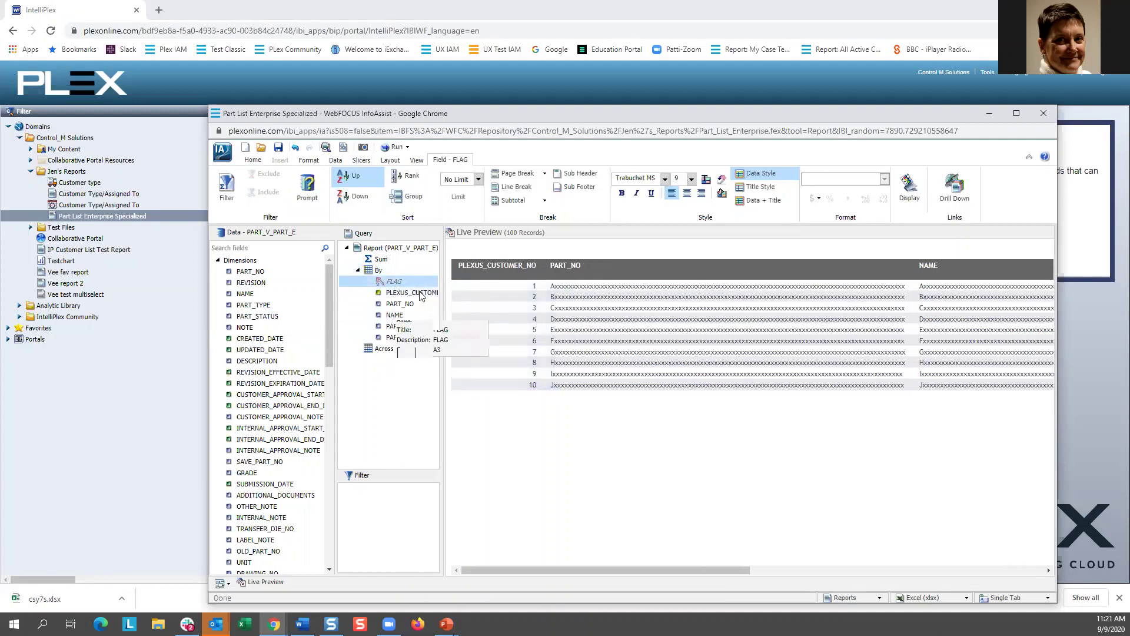
pyautogui.rightClick(398, 284)
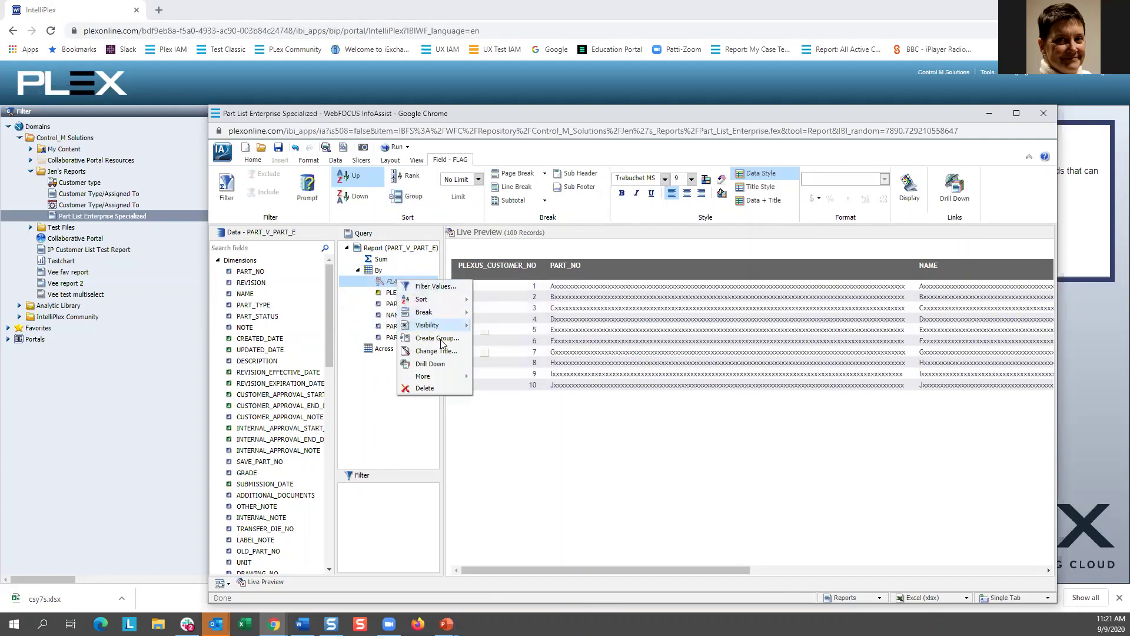
pyautogui.click(518, 485)
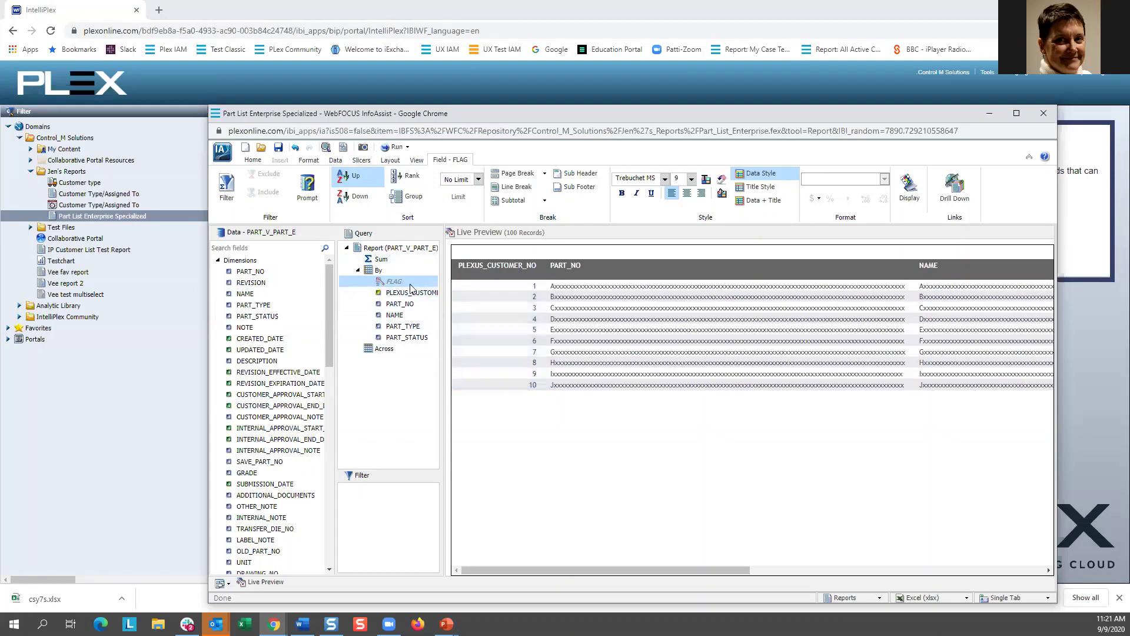
pyautogui.click(1043, 113)
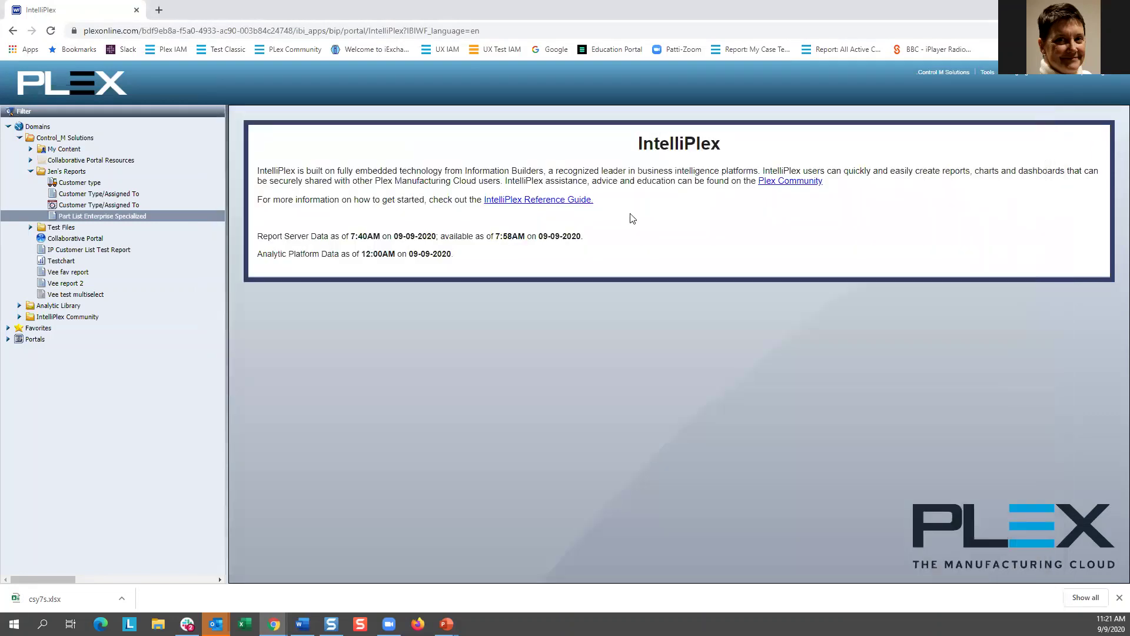
# Step: Create a new distribution list in Jen's Reports with a burst value YES member and two e-mail recipients
pyautogui.click(66, 172)
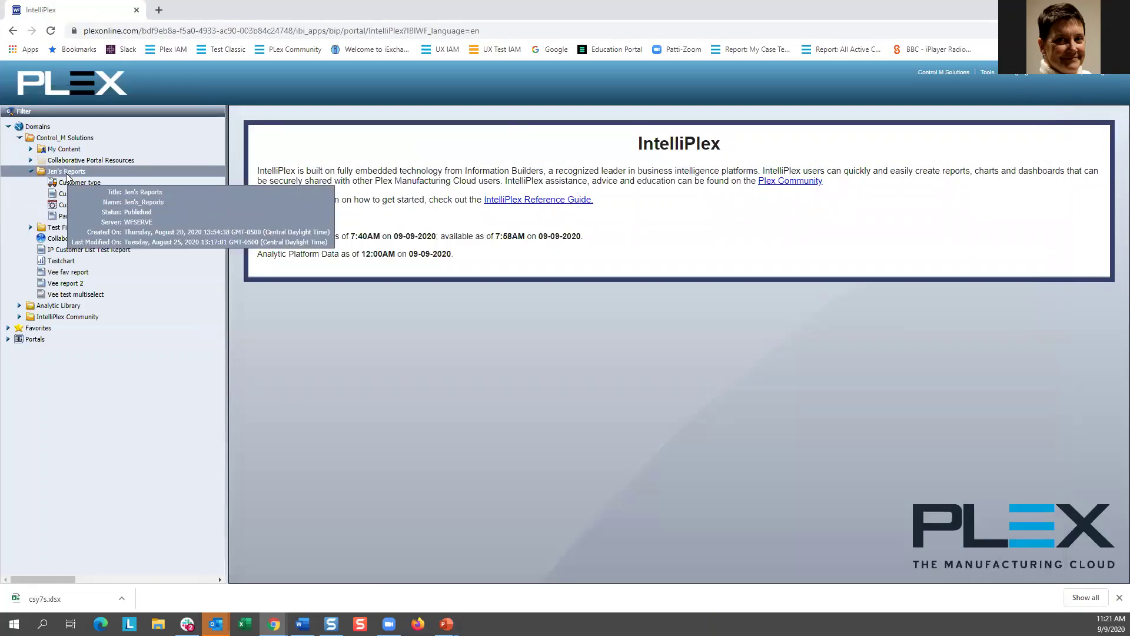
pyautogui.rightClick(67, 175)
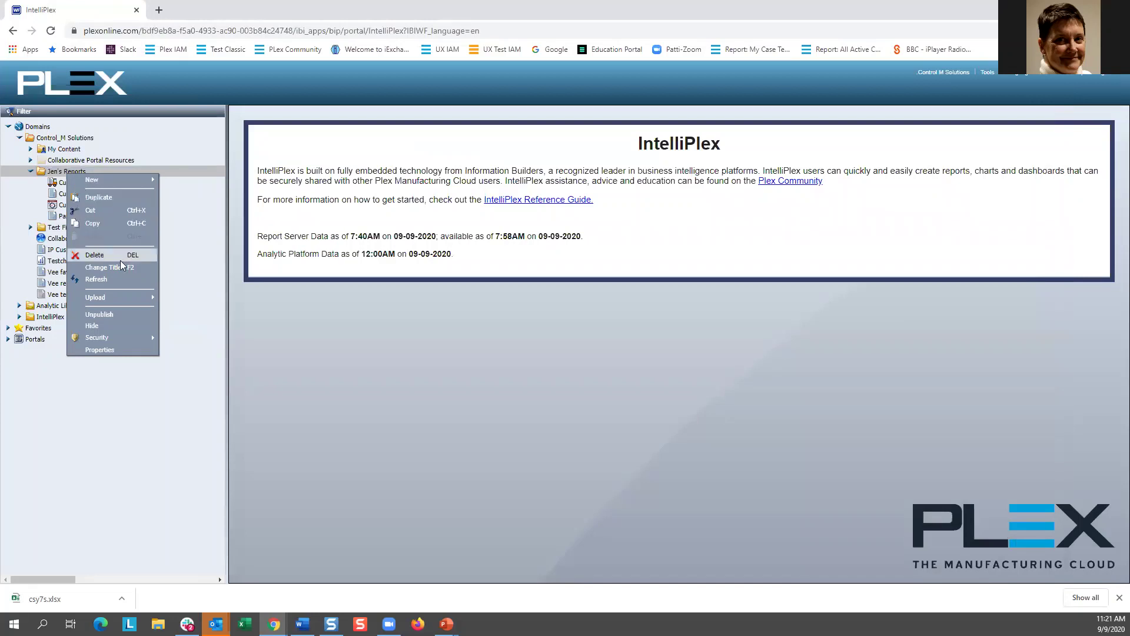
pyautogui.moveTo(121, 179)
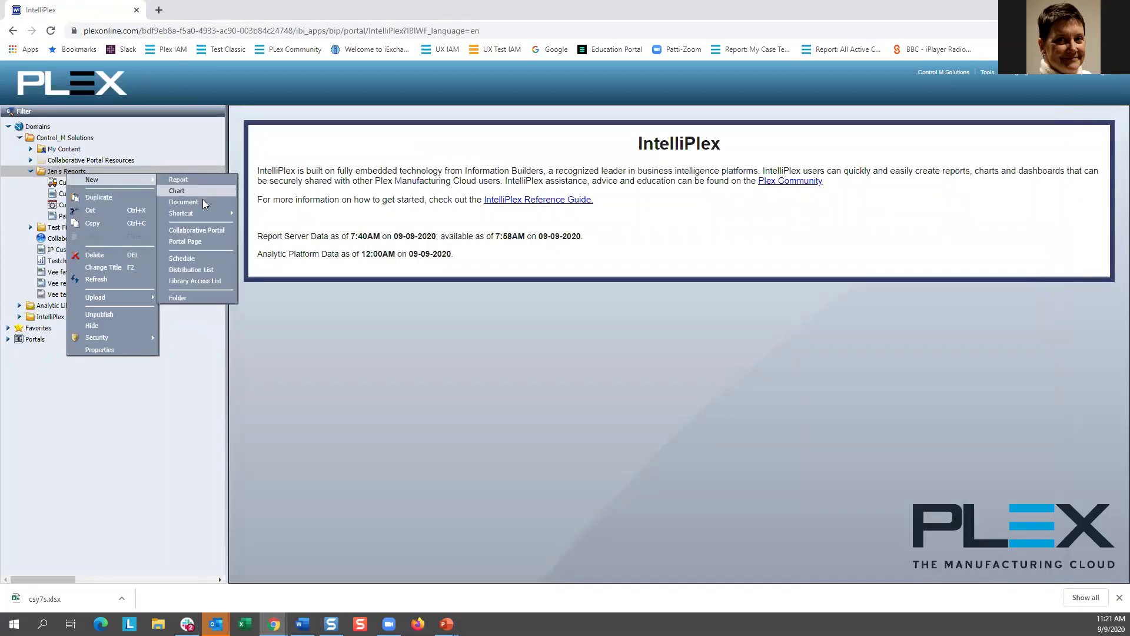
pyautogui.click(221, 270)
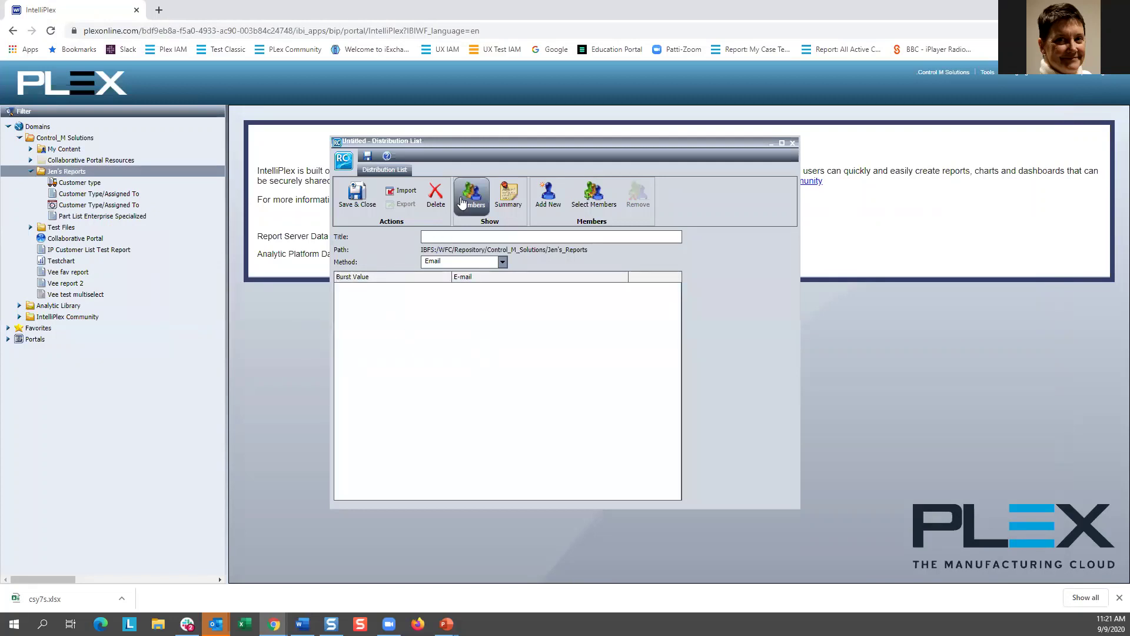
pyautogui.click(560, 194)
pyautogui.click(441, 275)
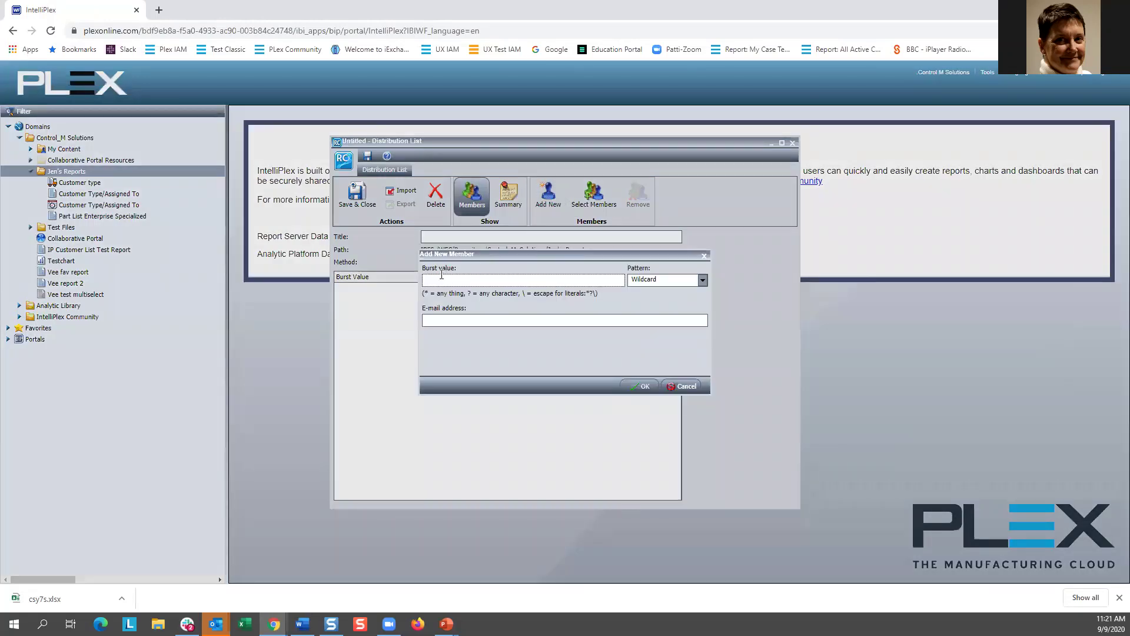
pyautogui.write('YES')
pyautogui.press('Tab')
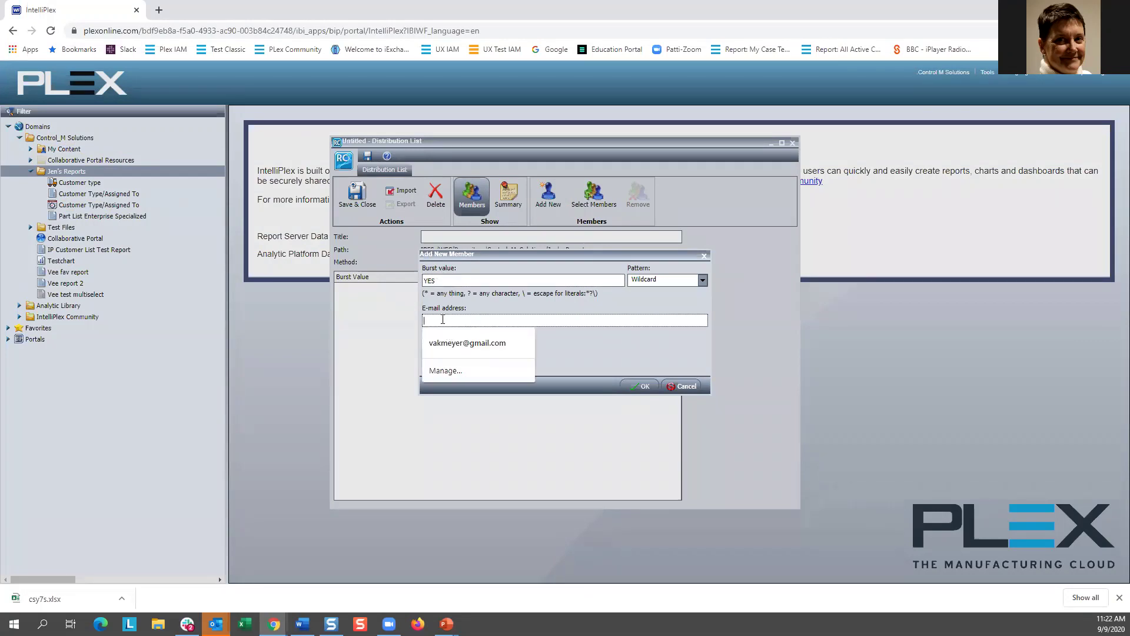
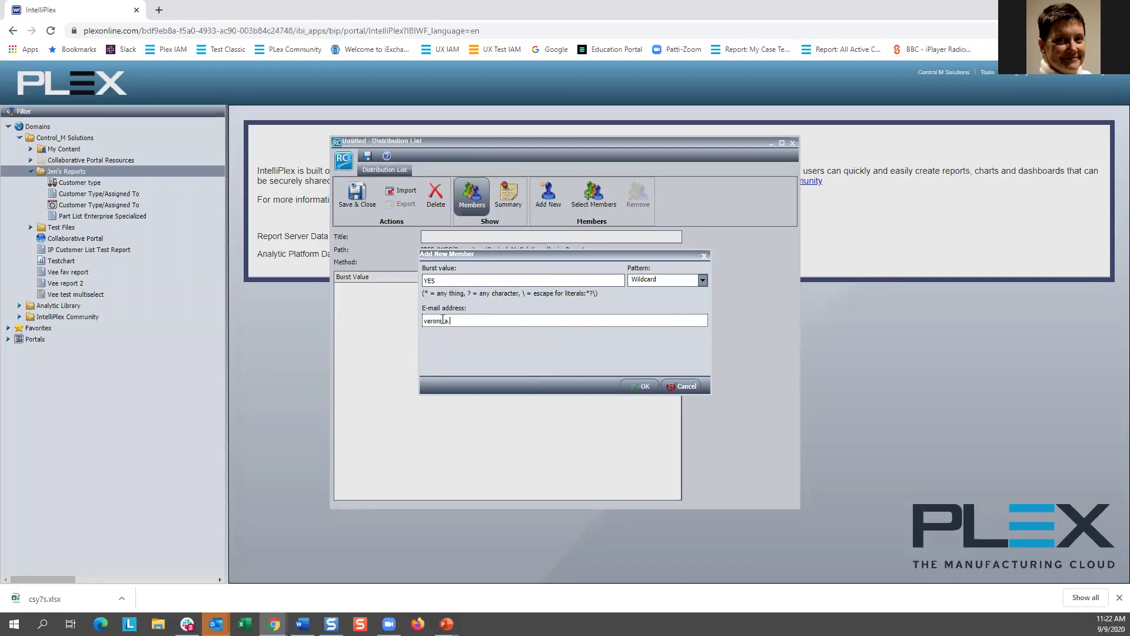
pyautogui.click(647, 386)
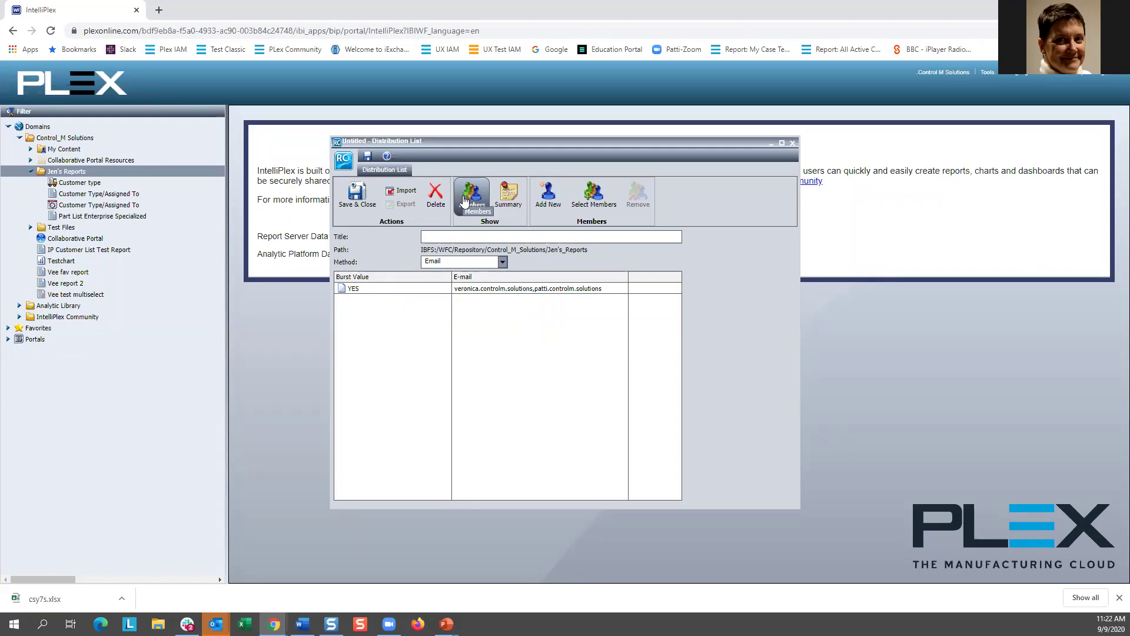
# Step: Give the distribution list the title 'Part list' and save it as Part list dist in Jen's Reports
pyautogui.click(352, 195)
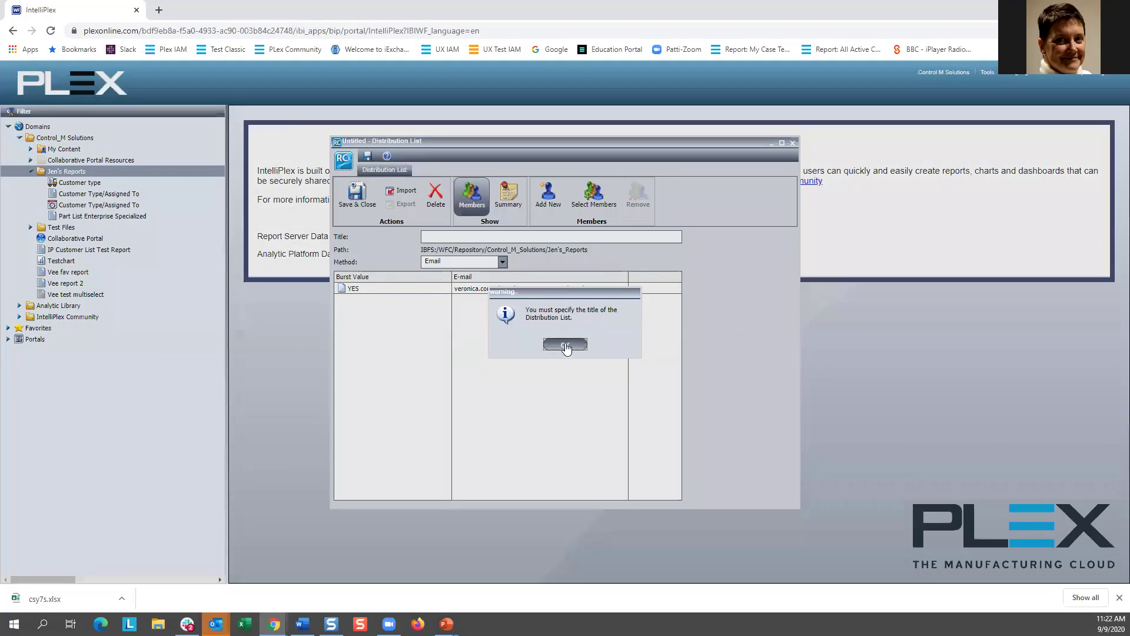
pyautogui.click(566, 347)
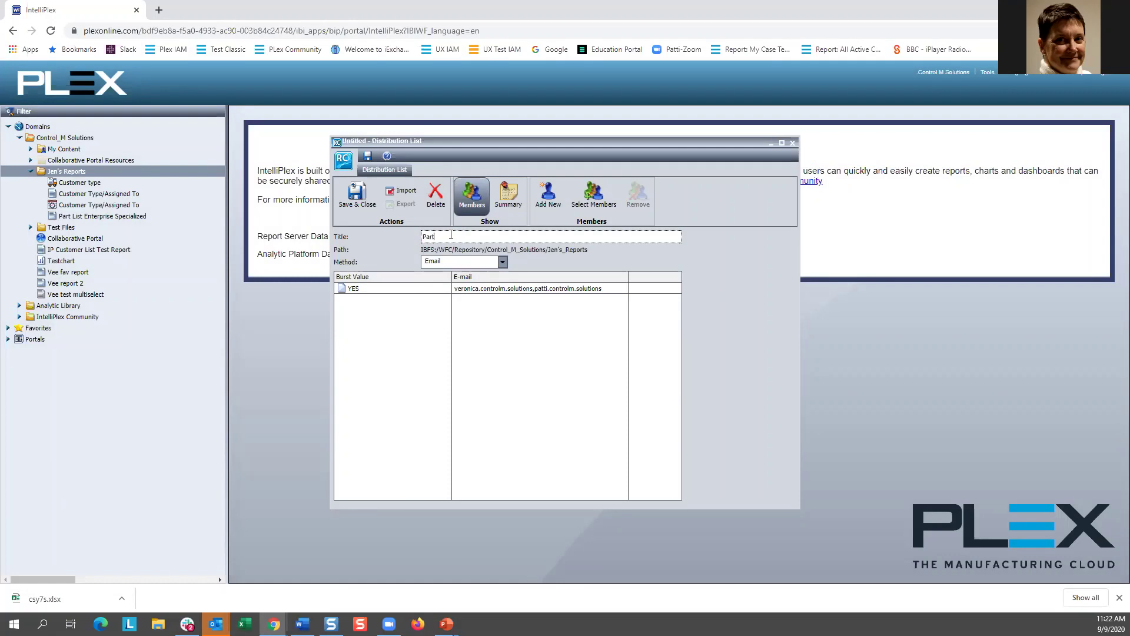
pyautogui.click(451, 235)
pyautogui.write('Part list dist')
pyautogui.click(357, 196)
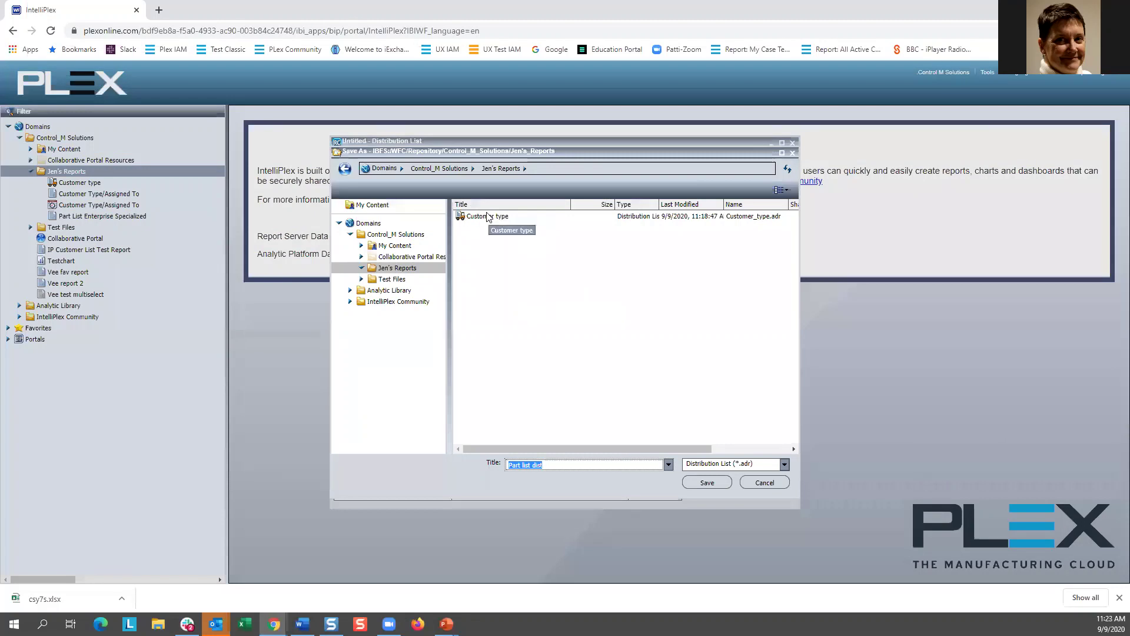
pyautogui.click(705, 488)
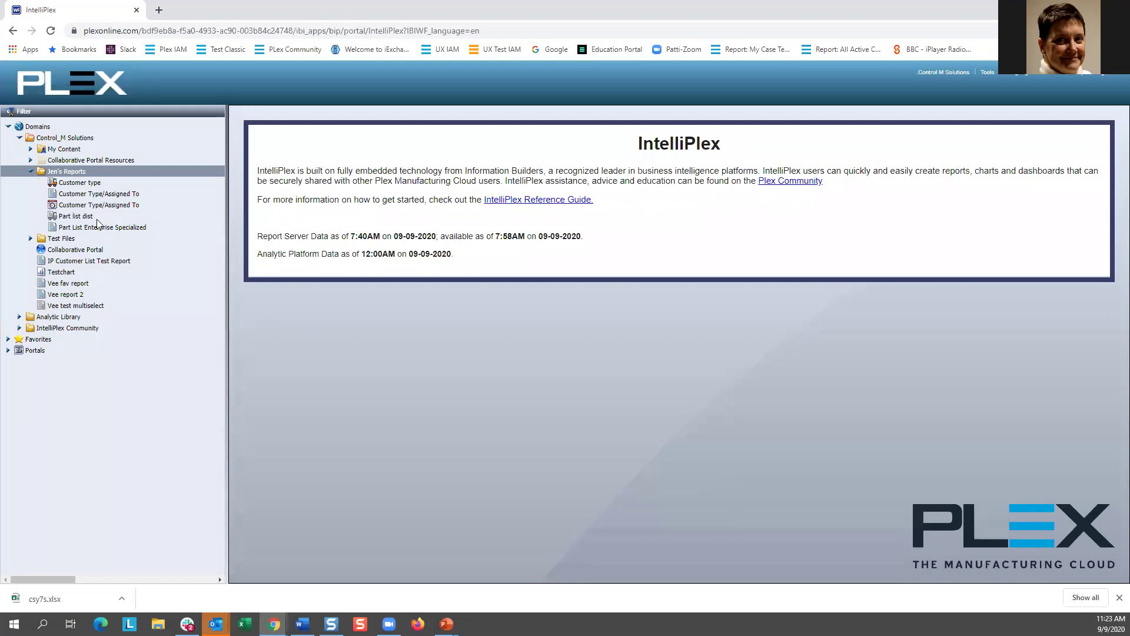
pyautogui.click(74, 216)
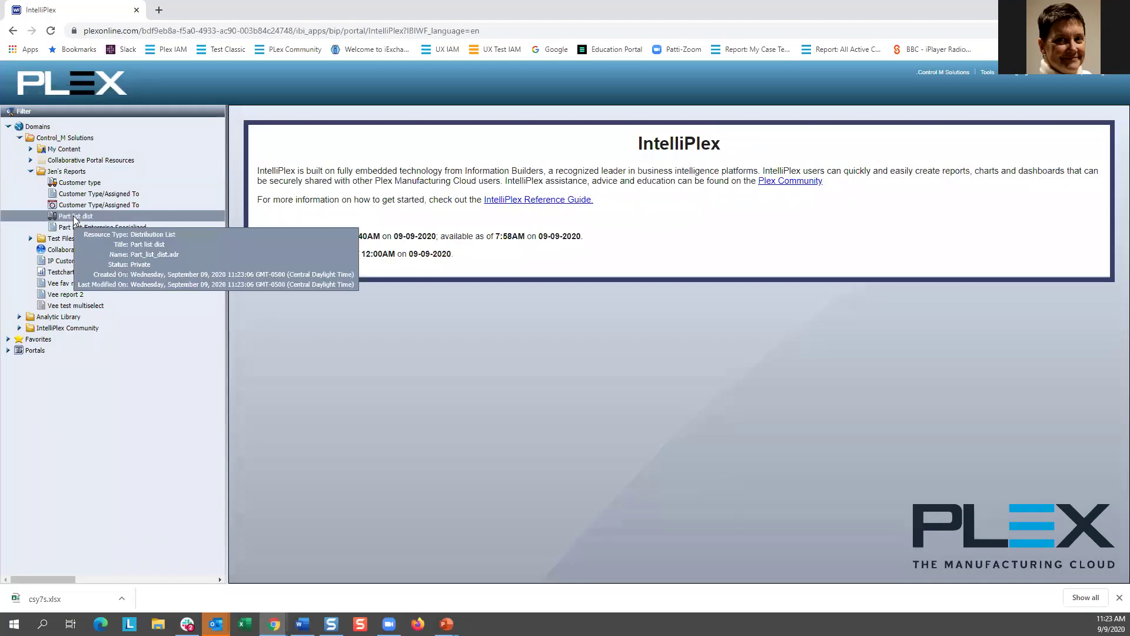
# Step: Publish the Part list dist list and start an Email schedule for Part List Enterprise Specialized
pyautogui.rightClick(73, 216)
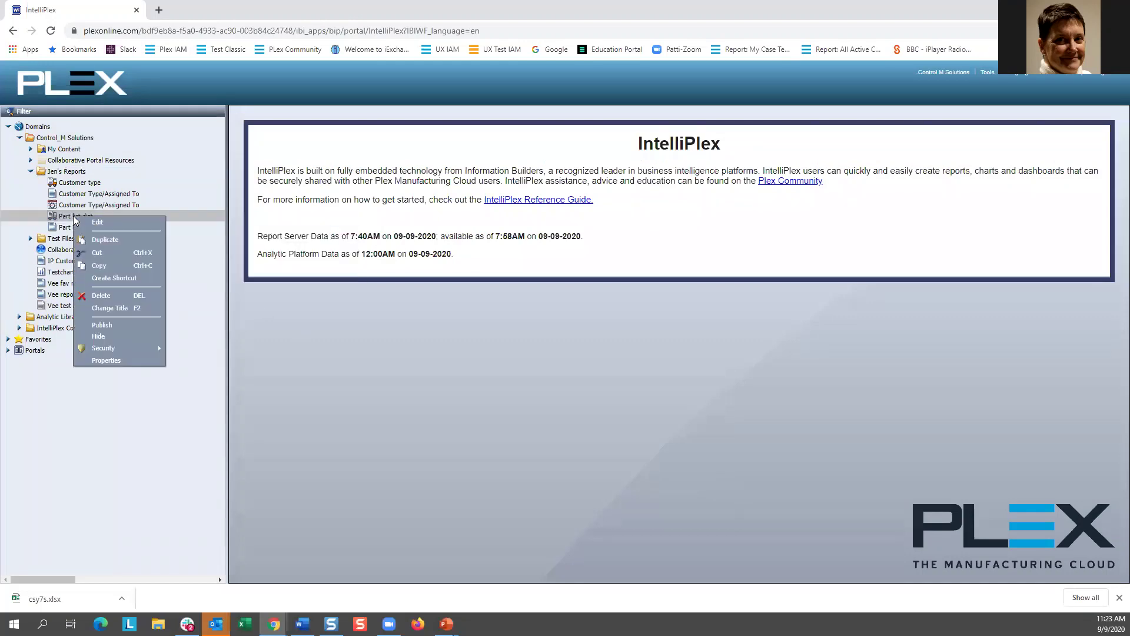
pyautogui.click(118, 325)
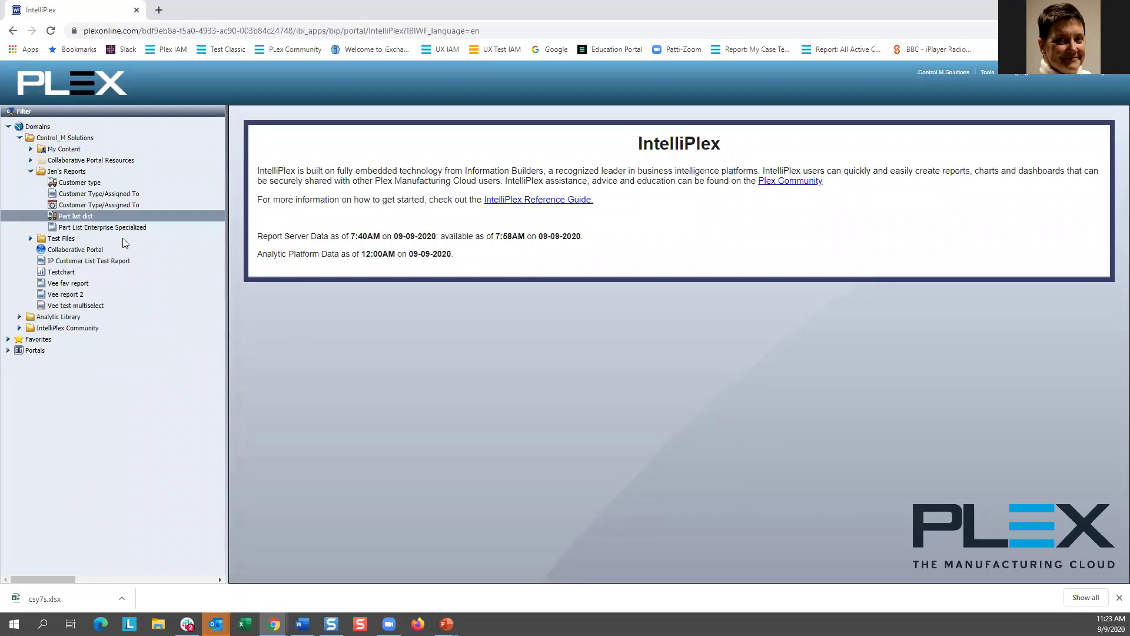
pyautogui.rightClick(81, 228)
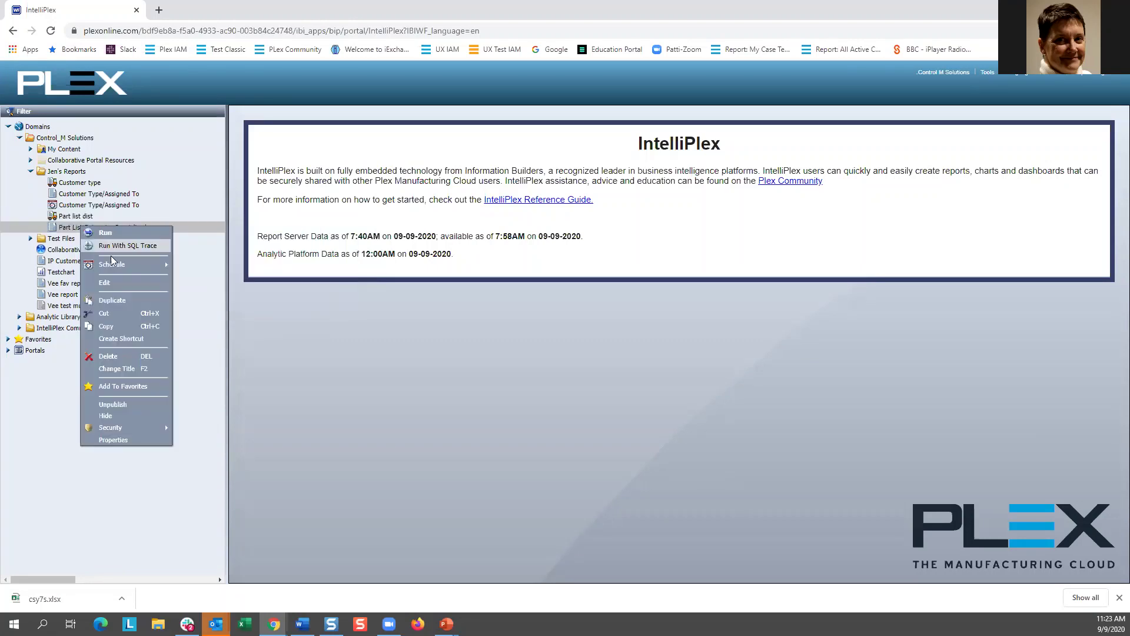
pyautogui.moveTo(116, 265)
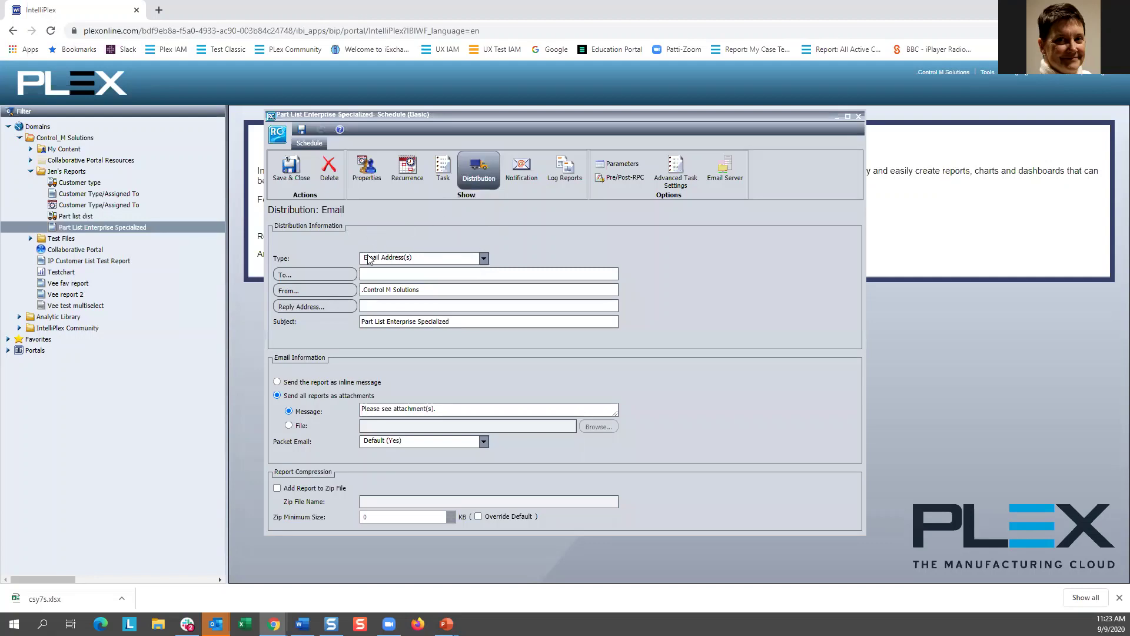
# Step: Enter the presenter's e-mail address as the schedule's To recipient
pyautogui.click(374, 273)
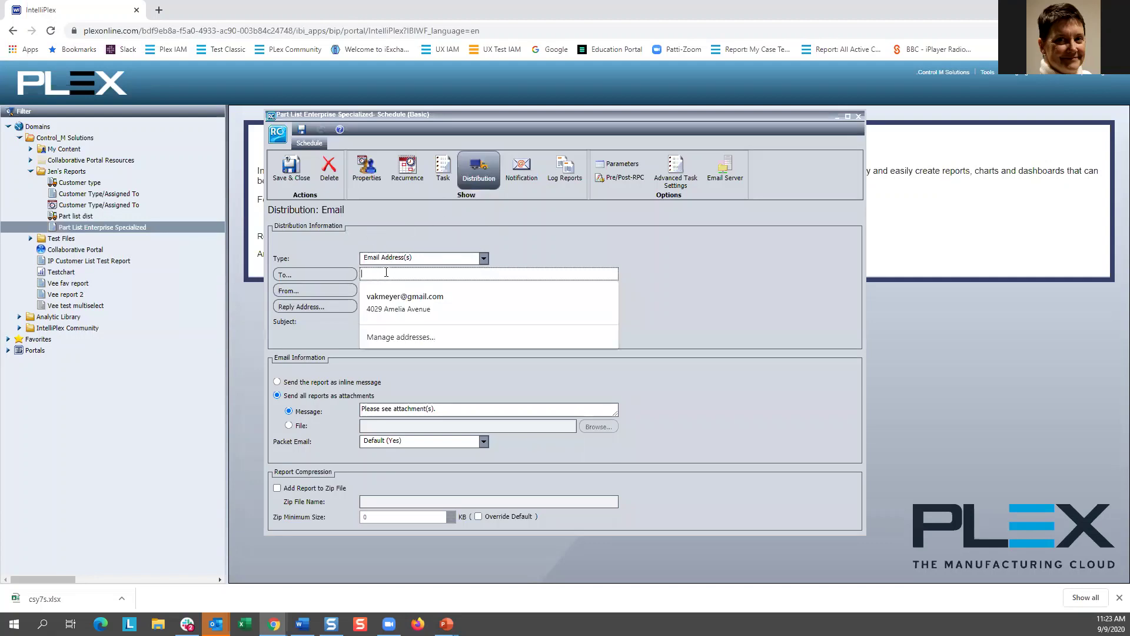
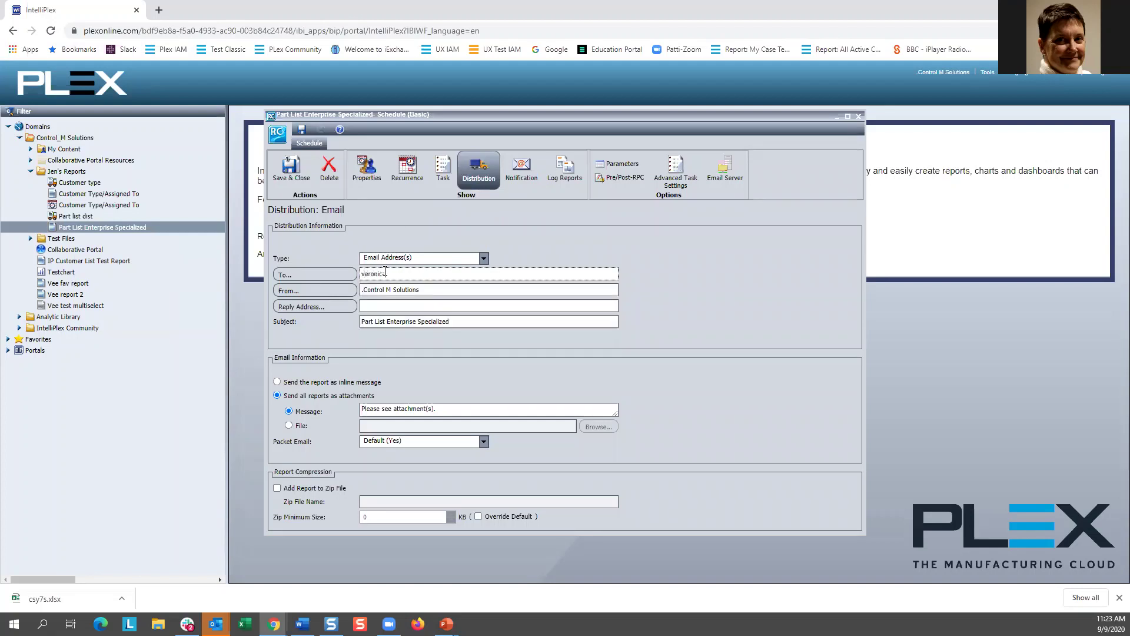
# Step: Fill the From address, remove the leftover default text, and paste it into Reply Address
pyautogui.click(360, 290)
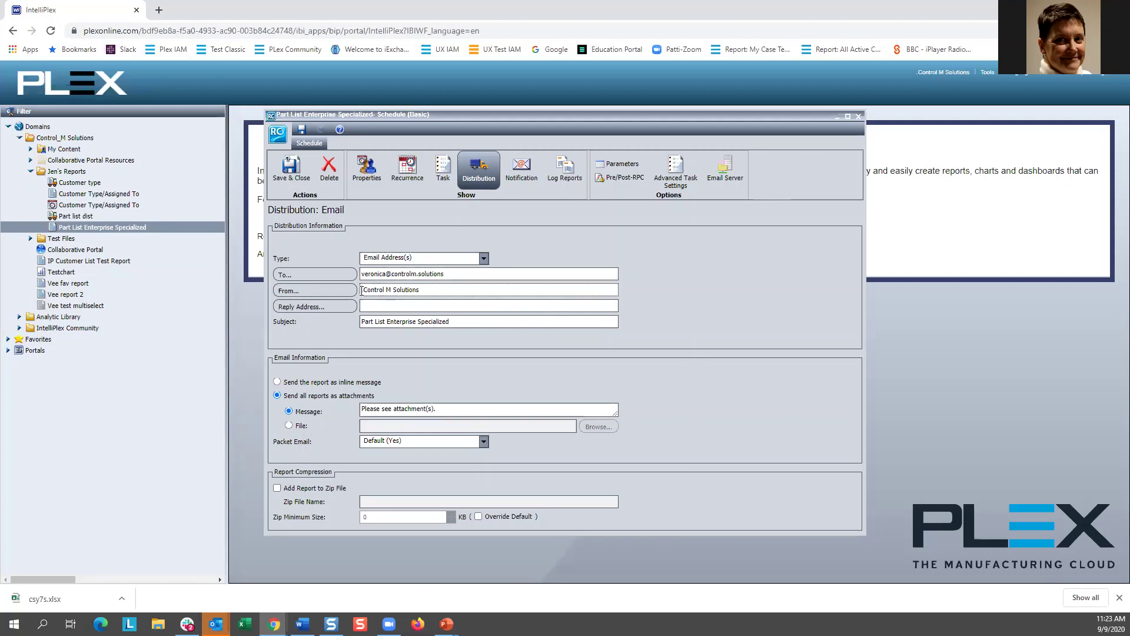
pyautogui.moveTo(504, 289); pyautogui.dragTo(482, 289)
pyautogui.press('BackSpace')
pyautogui.press('BackSpace')
pyautogui.press('BackSpace')
pyautogui.press('BackSpace')
pyautogui.press('BackSpace')
pyautogui.press('BackSpace')
pyautogui.press('BackSpace')
pyautogui.press('BackSpace')
pyautogui.press('BackSpace')
pyautogui.moveTo(446, 290); pyautogui.dragTo(355, 299)
pyautogui.hotkey('ctrl', 'c')
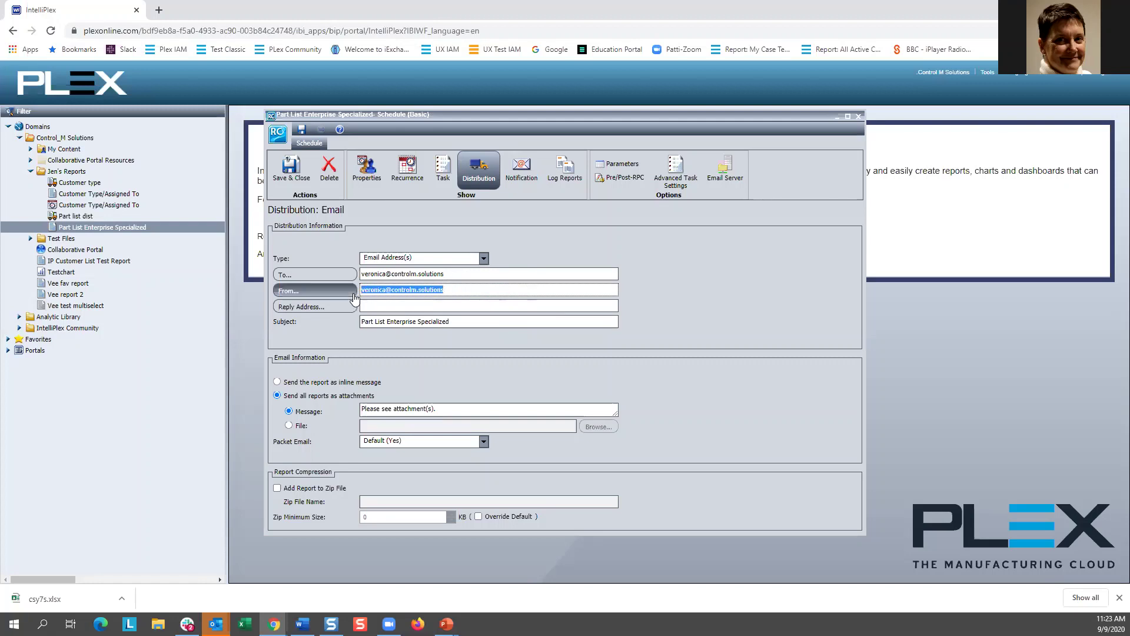
pyautogui.click(399, 310)
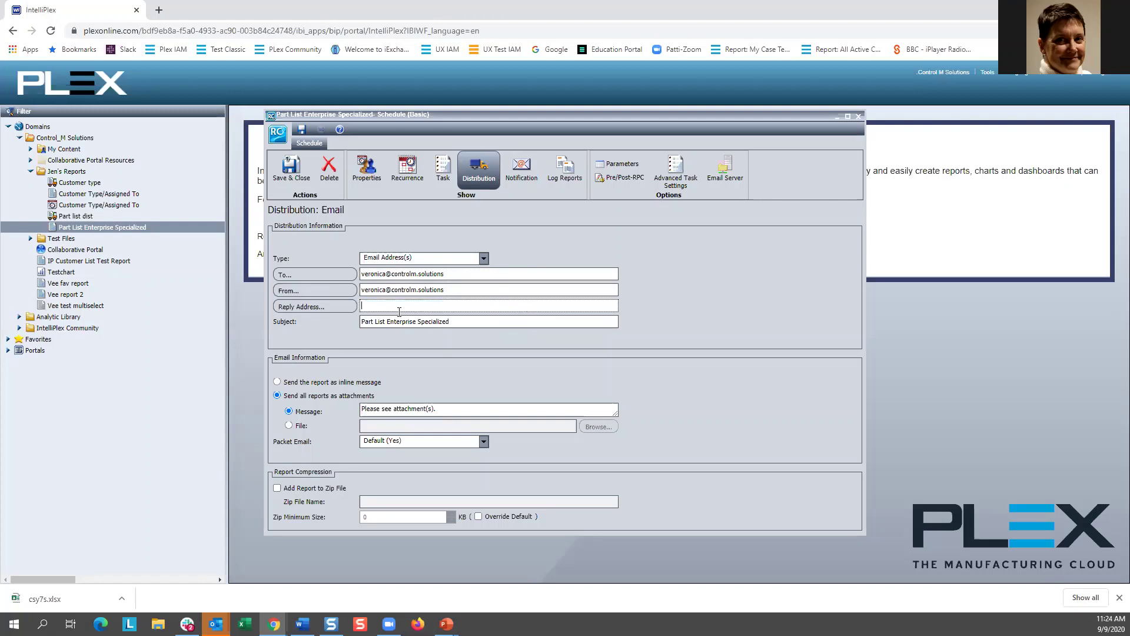
pyautogui.hotkey('ctrl', 'v')
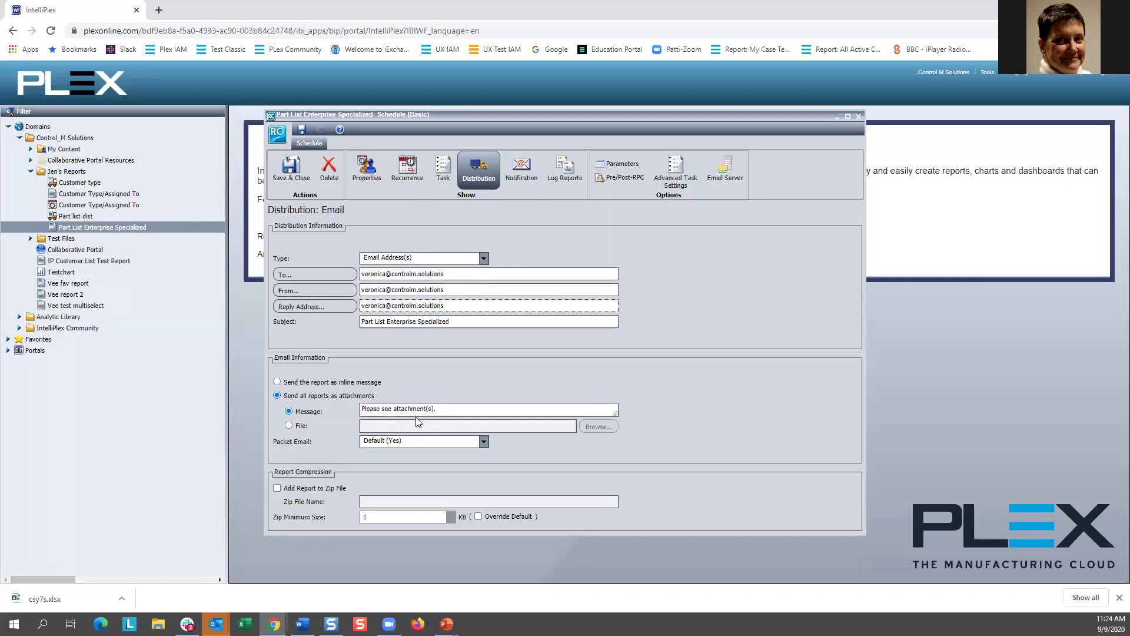
pyautogui.click(401, 180)
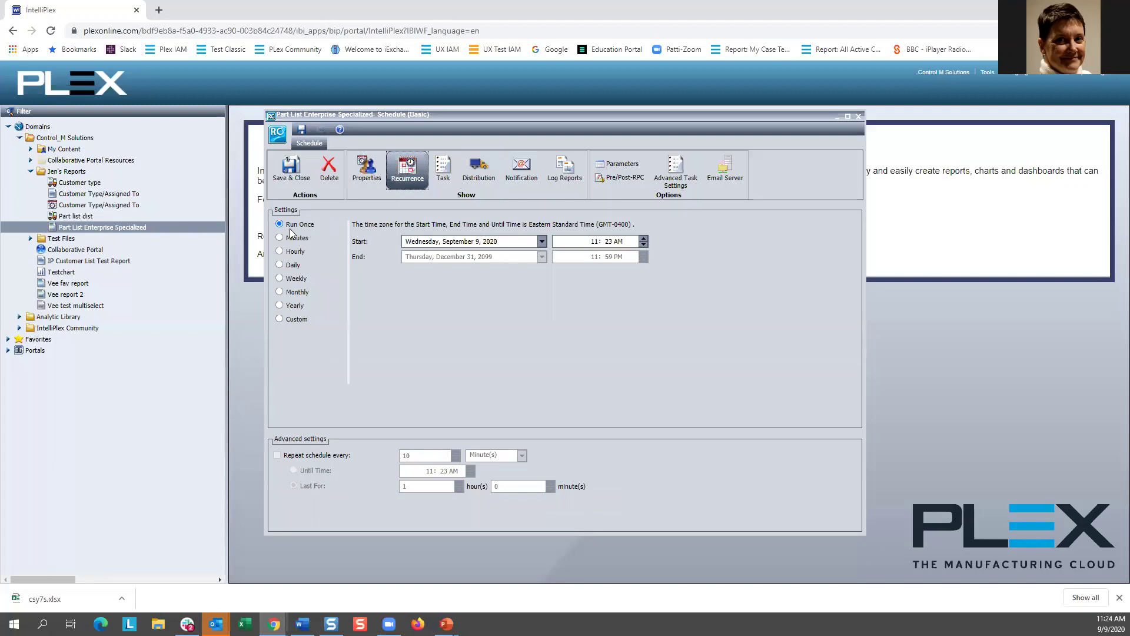
# Step: Tick Burst Report in the schedule's Task settings
pyautogui.click(361, 172)
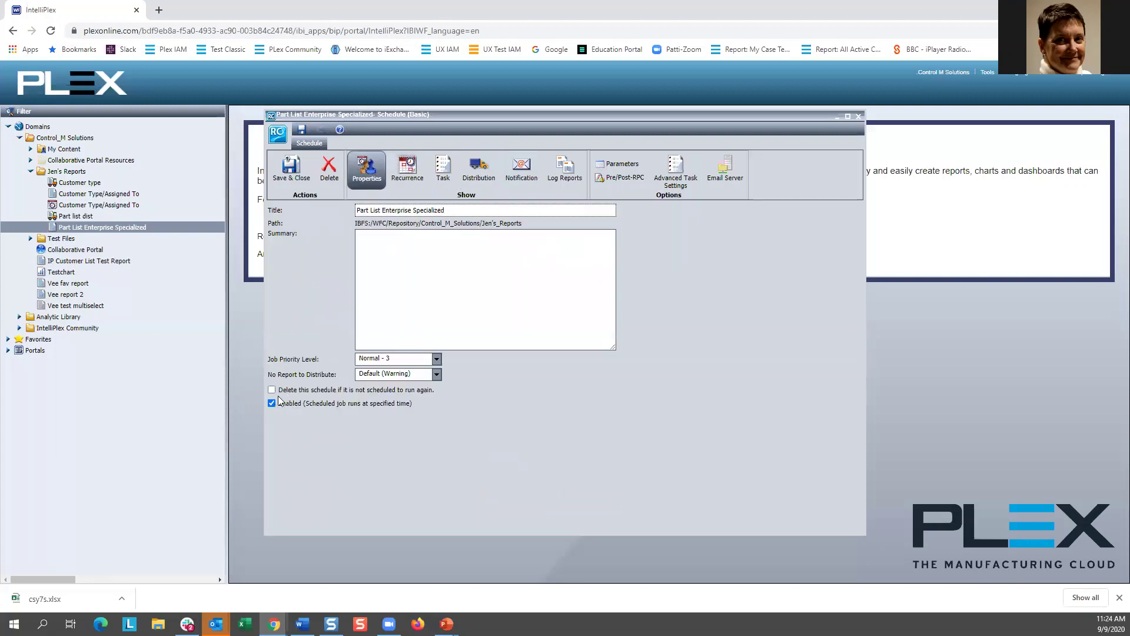
pyautogui.click(442, 170)
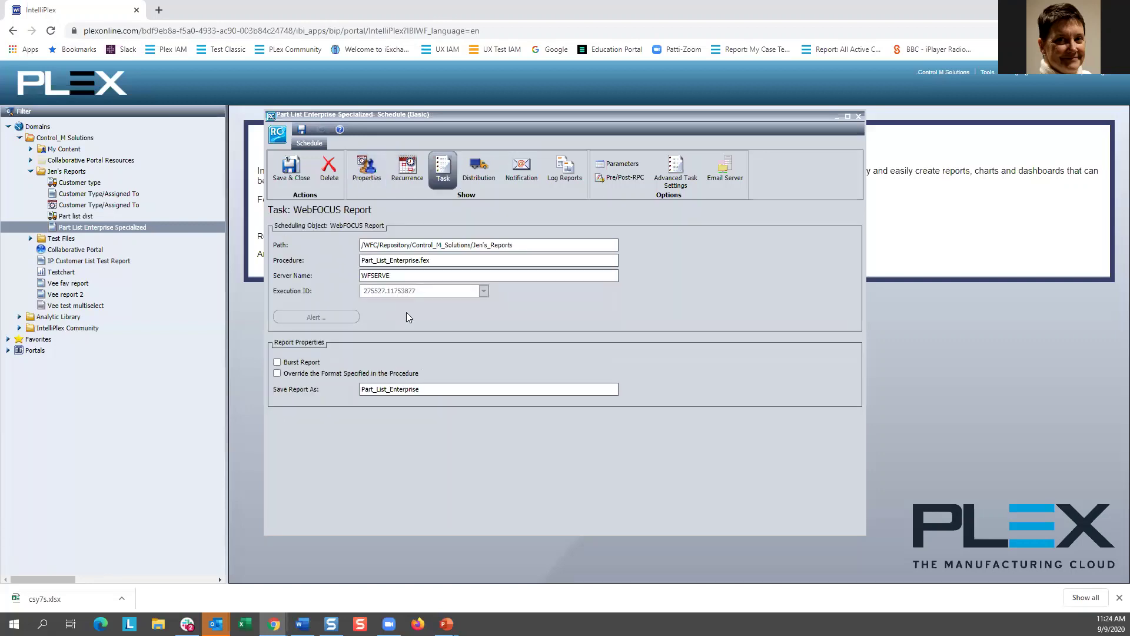
pyautogui.click(301, 363)
# Step: Set distribution type to Distribution List with Part list dist, then save the schedule as Part List Enterprise Specialized
pyautogui.click(475, 178)
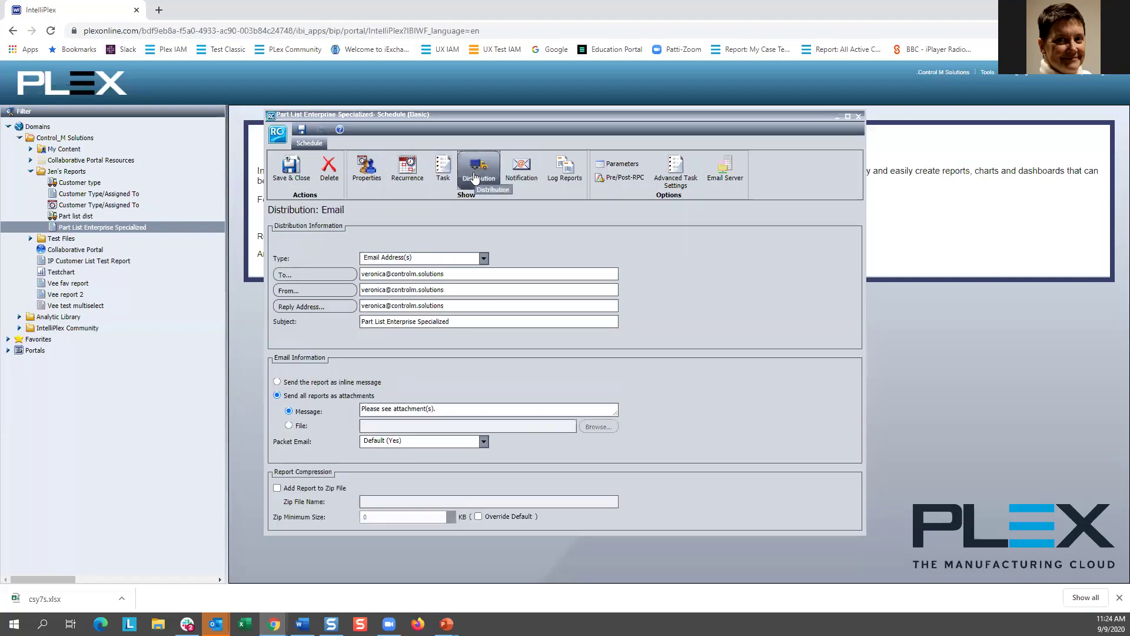
pyautogui.click(484, 258)
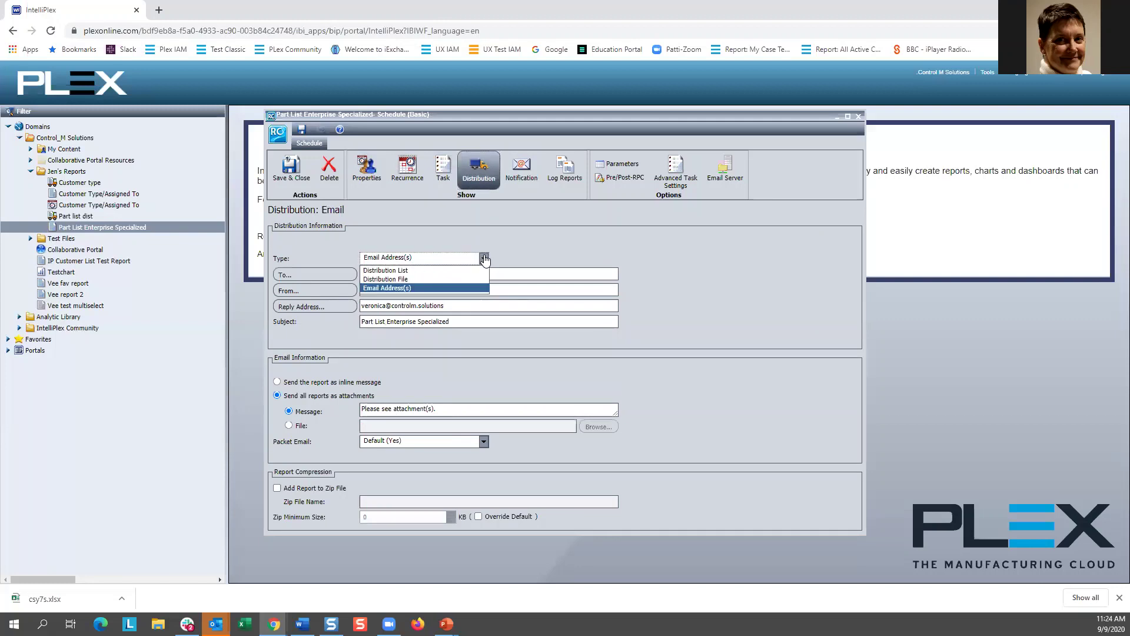
pyautogui.click(404, 271)
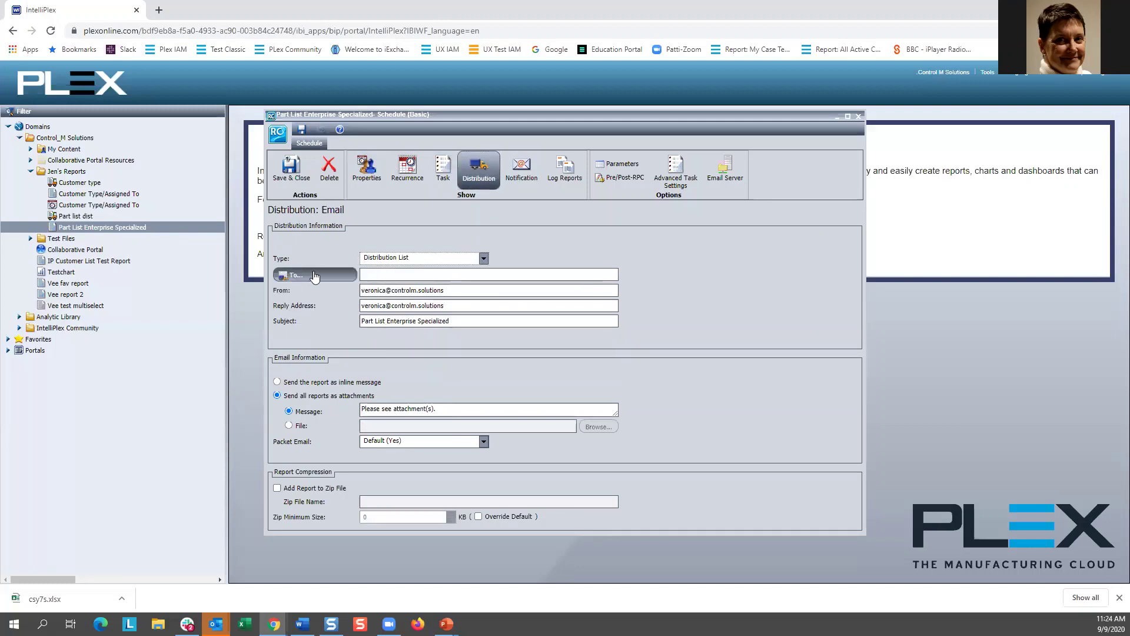
pyautogui.click(284, 279)
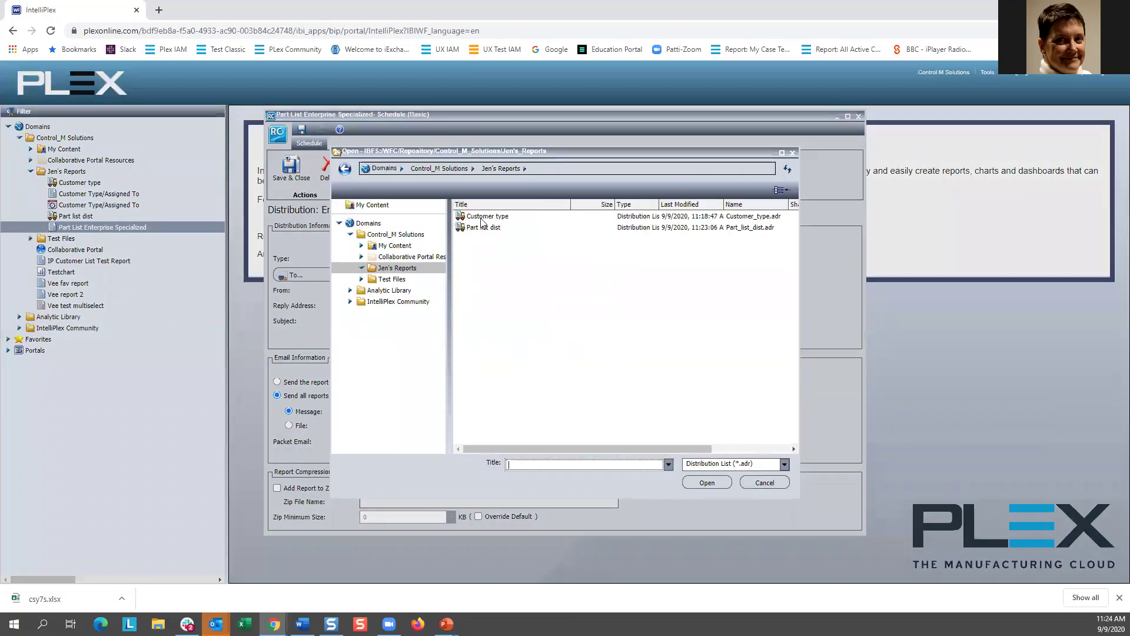
pyautogui.click(477, 229)
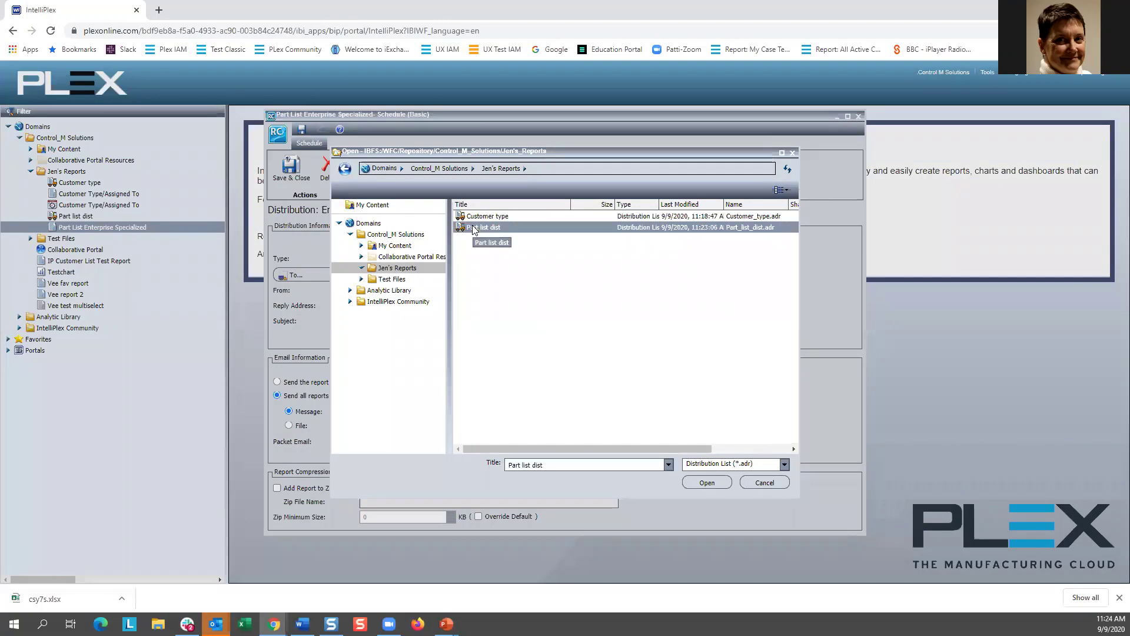
pyautogui.click(708, 484)
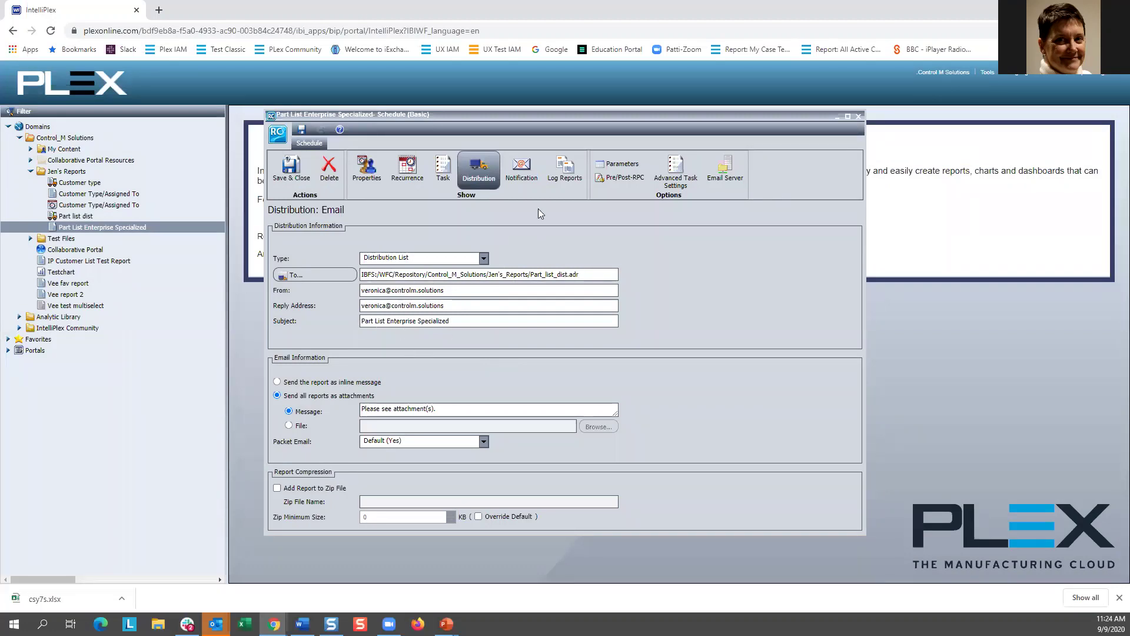
pyautogui.click(296, 168)
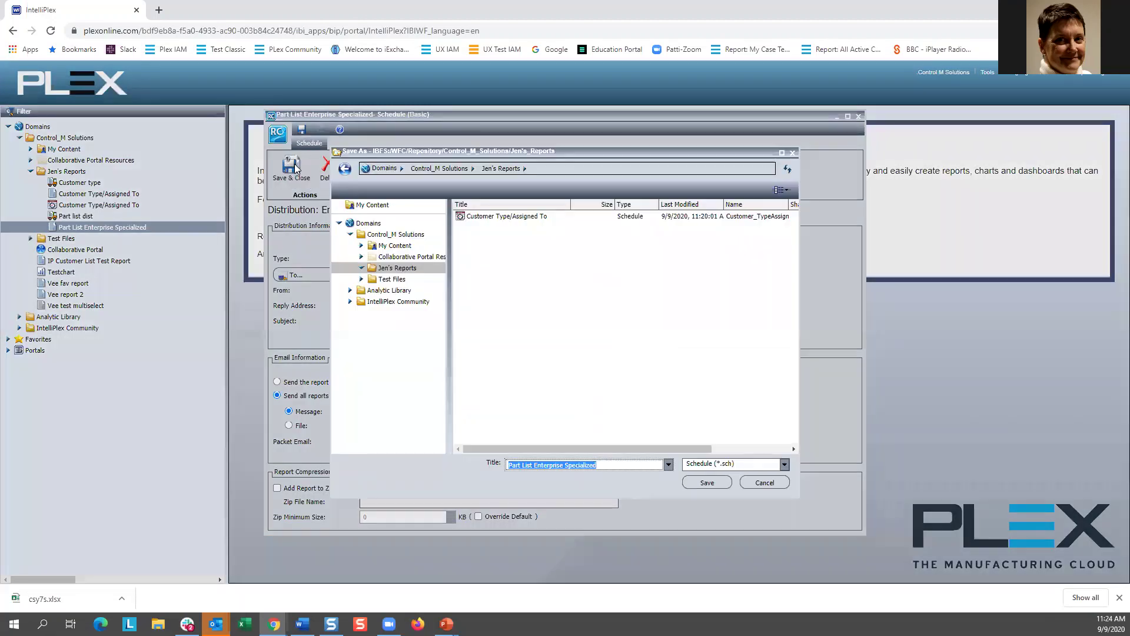
pyautogui.click(719, 482)
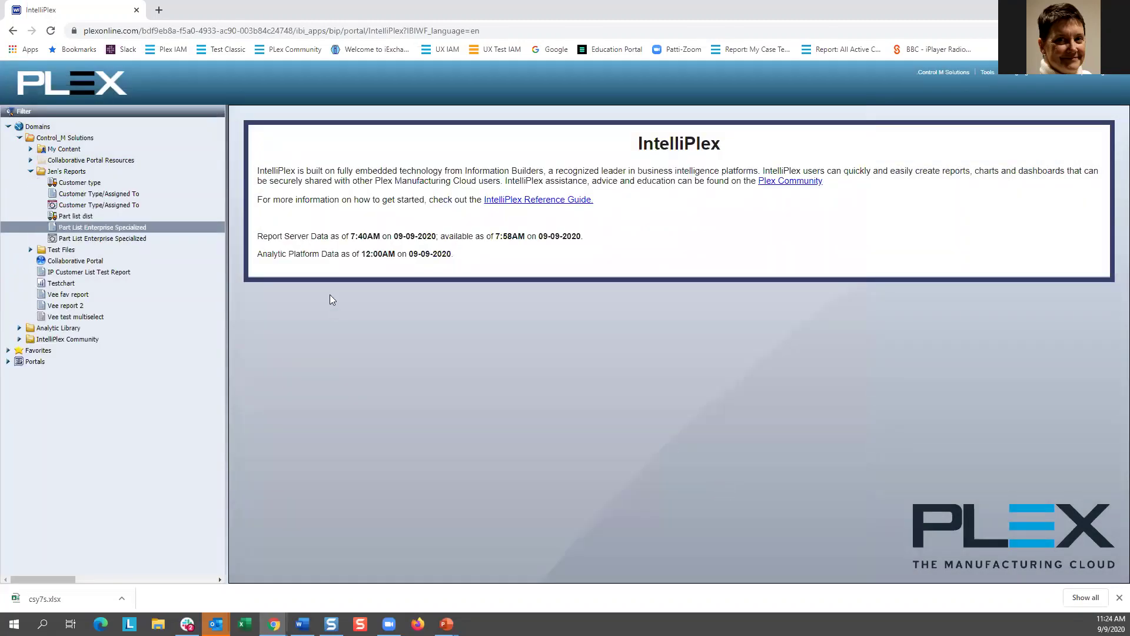
# Step: Publish the new Part List Enterprise Specialized schedule and confirm its published status
pyautogui.click(80, 239)
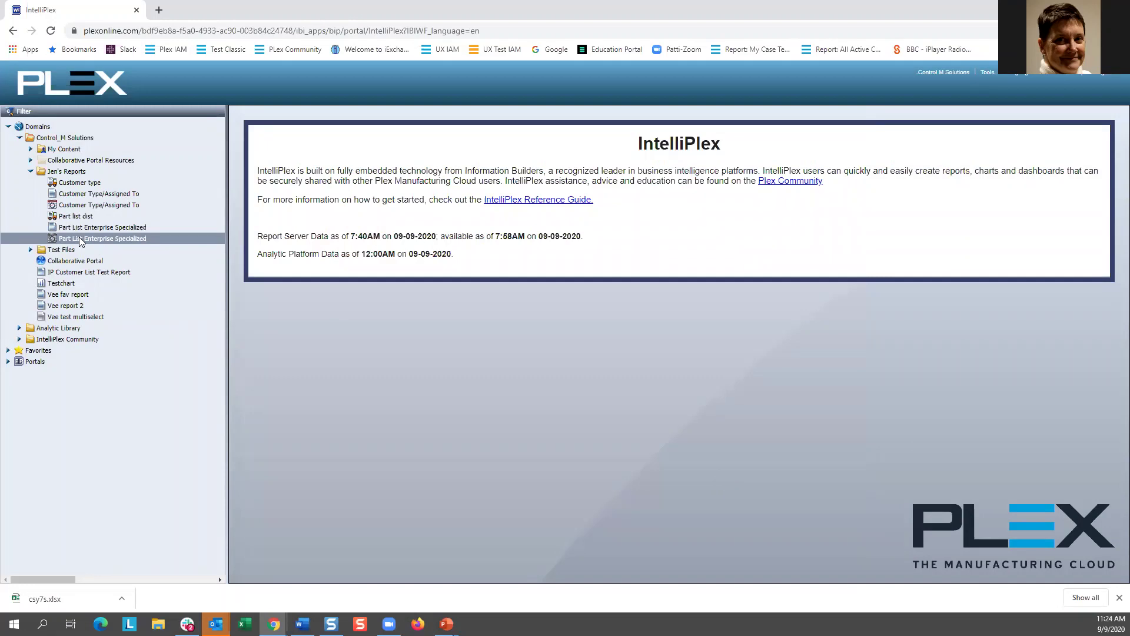
pyautogui.rightClick(133, 240)
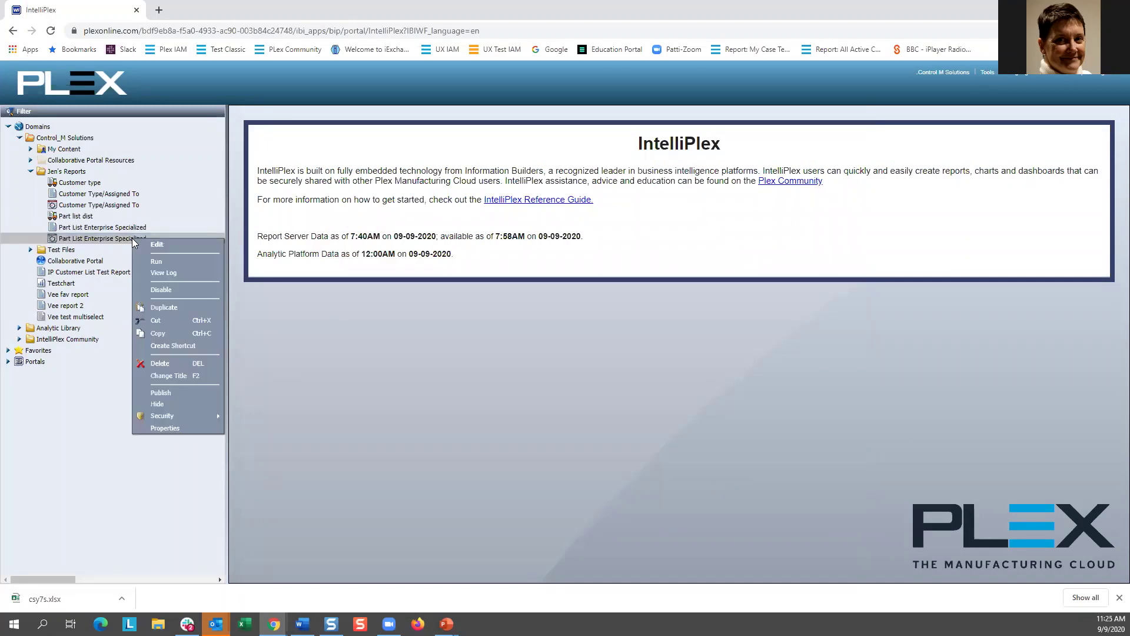
pyautogui.click(305, 326)
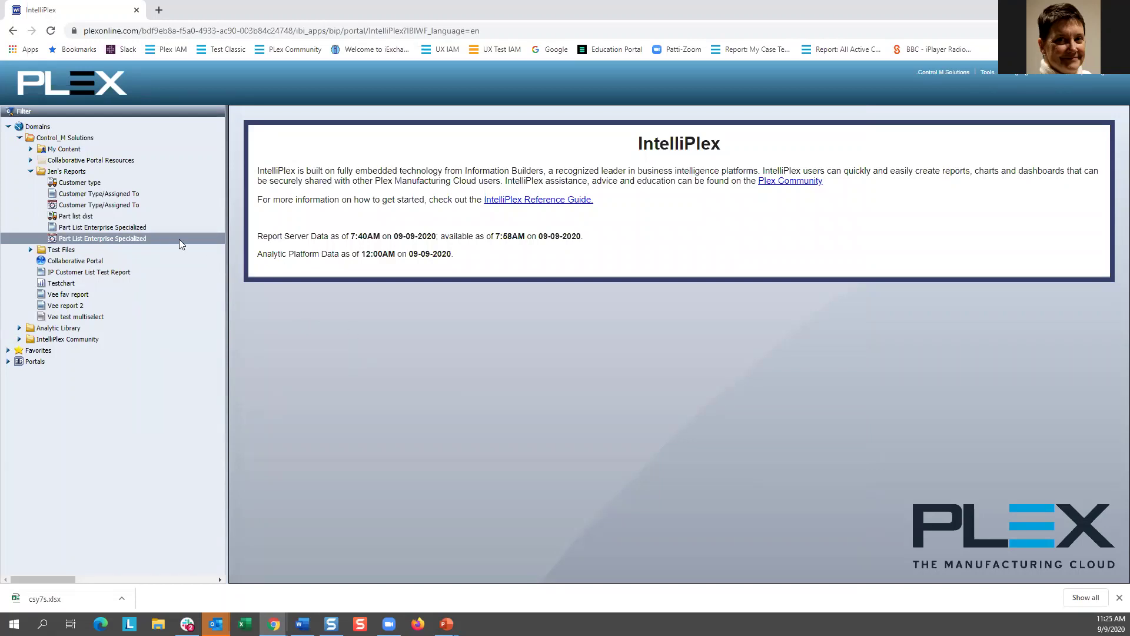
pyautogui.rightClick(131, 239)
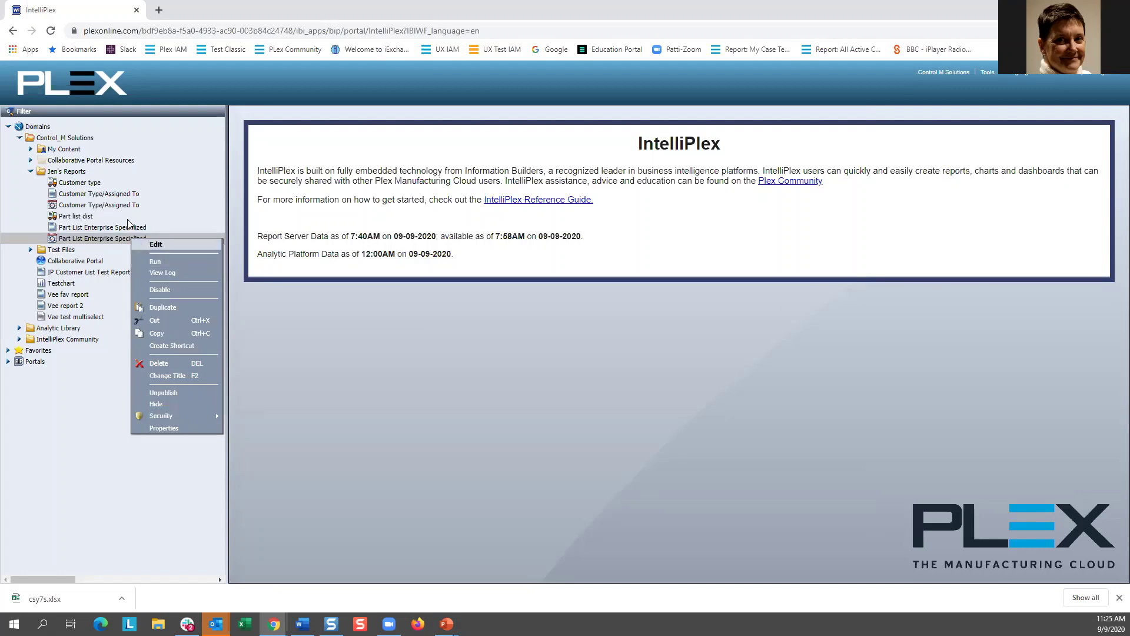
pyautogui.click(300, 324)
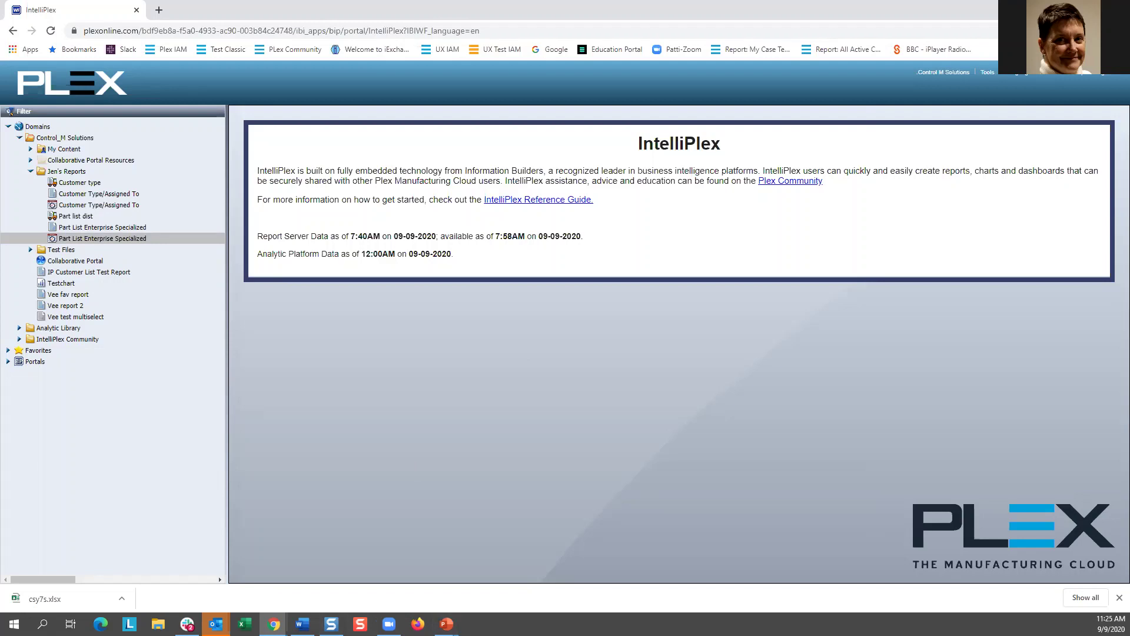
# Step: Return to the Burst reporting slideshow and advance to the Out of the Box Scenarios slide
pyautogui.moveTo(446, 623)
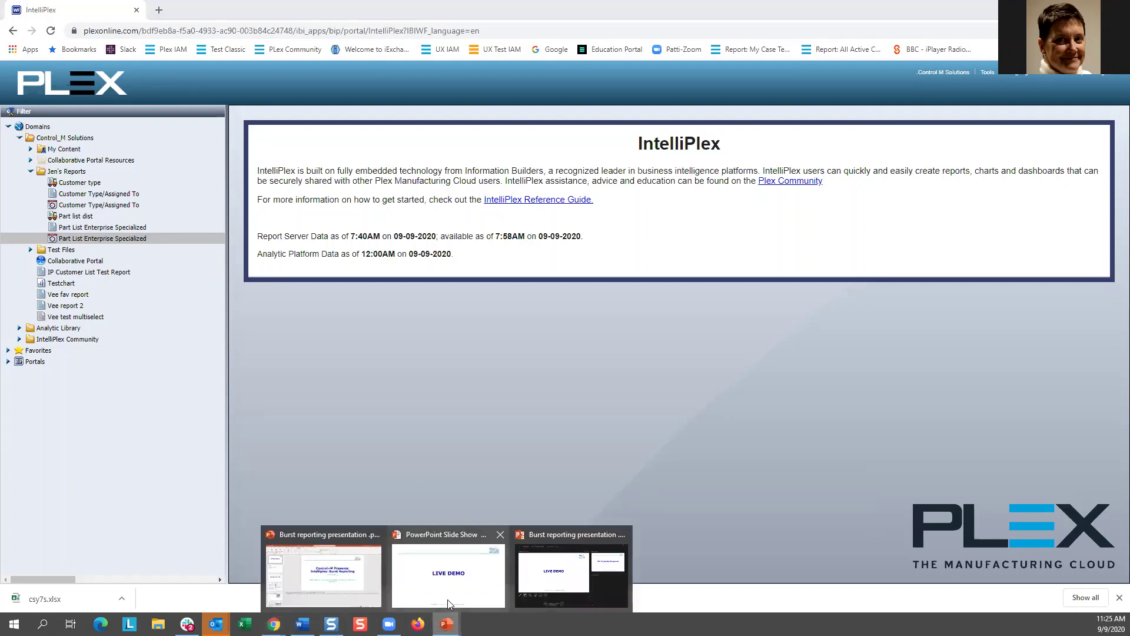
pyautogui.click(459, 594)
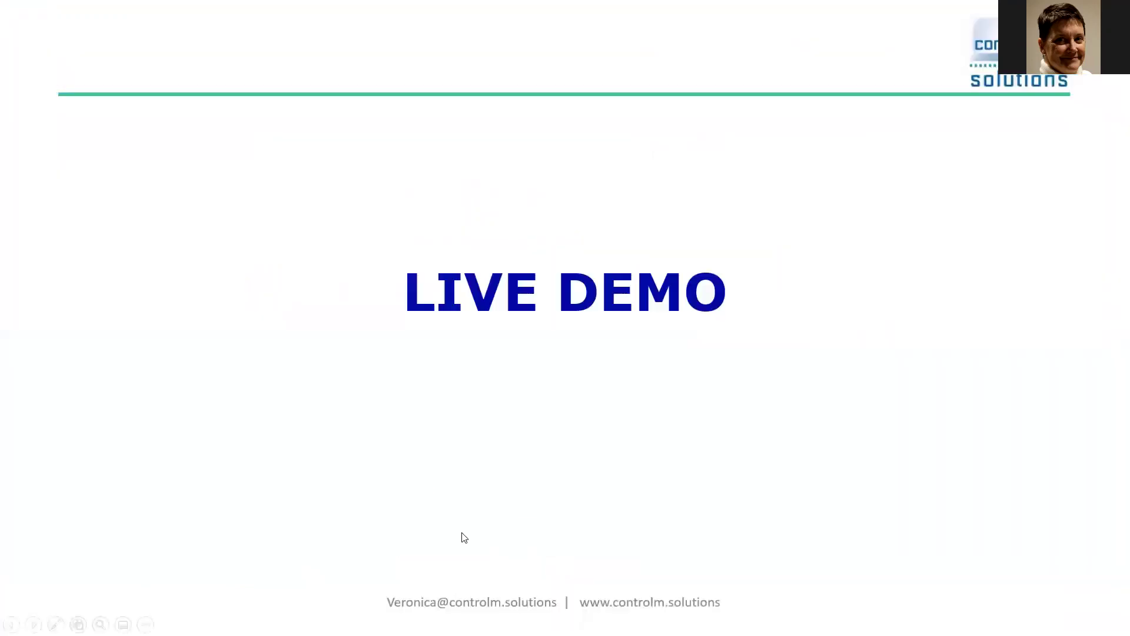
pyautogui.click(426, 477)
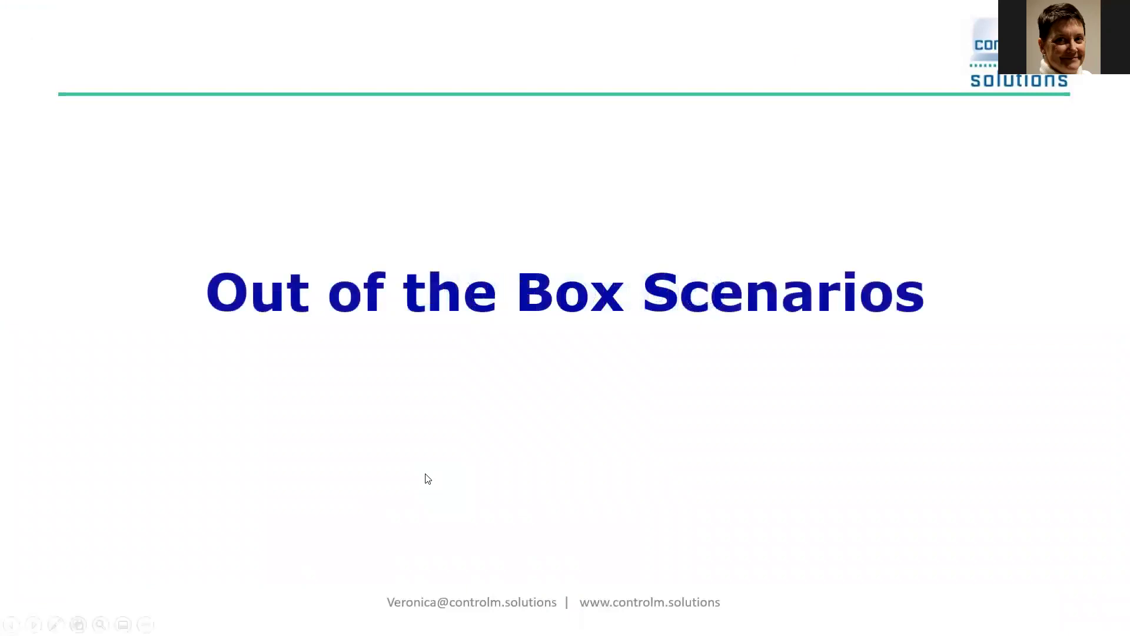